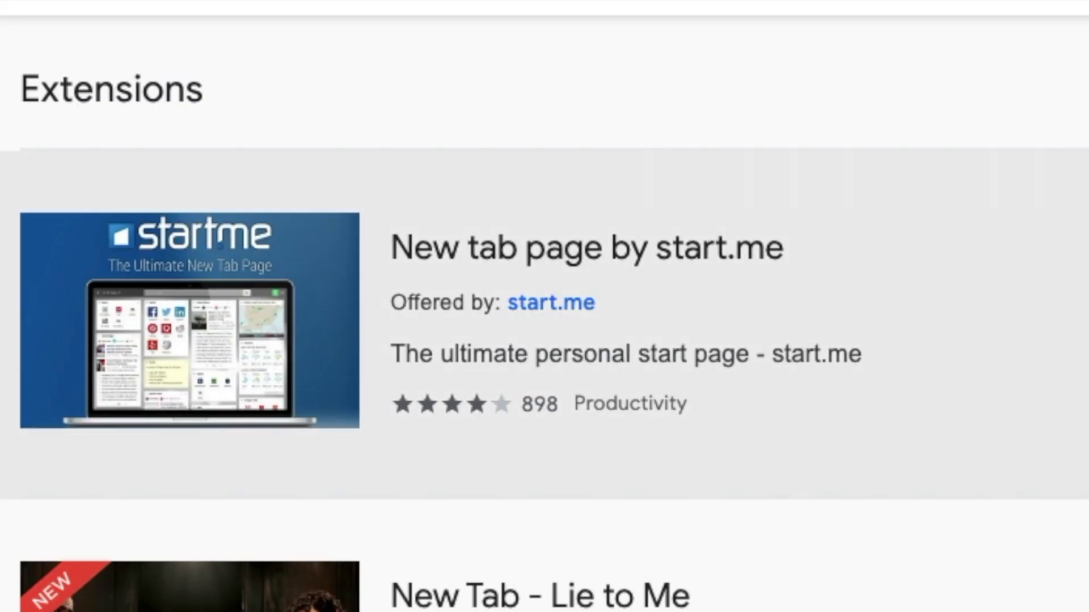
Step: Start adding the 'New tab page by start.me' extension to Chrome from the Web Store
left_click(826, 175)
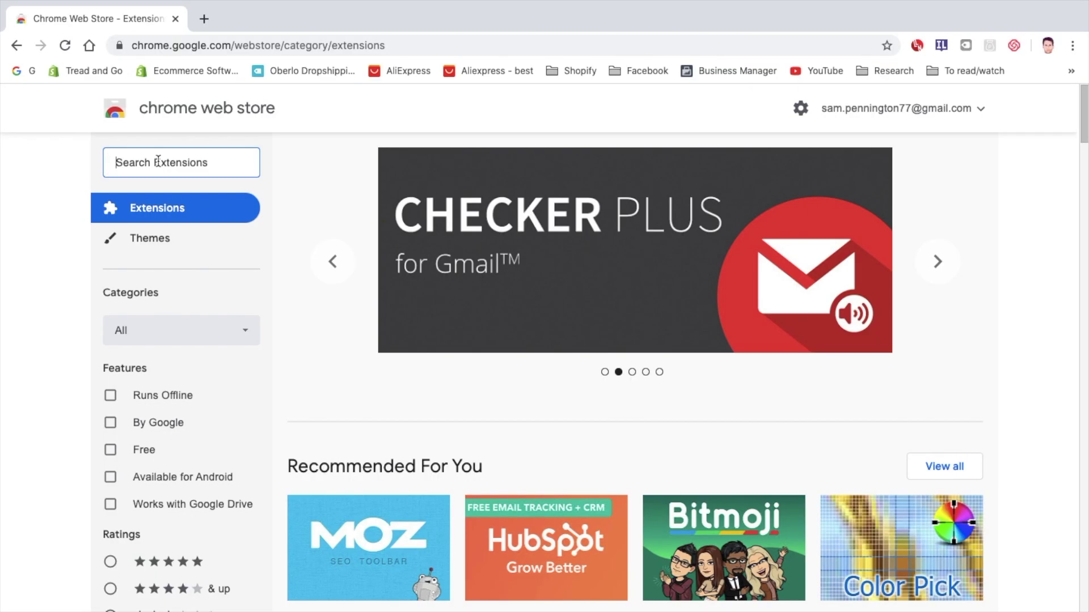
Step: Search the Web Store for start.me and install 'New tab page by start.me'
type("st")
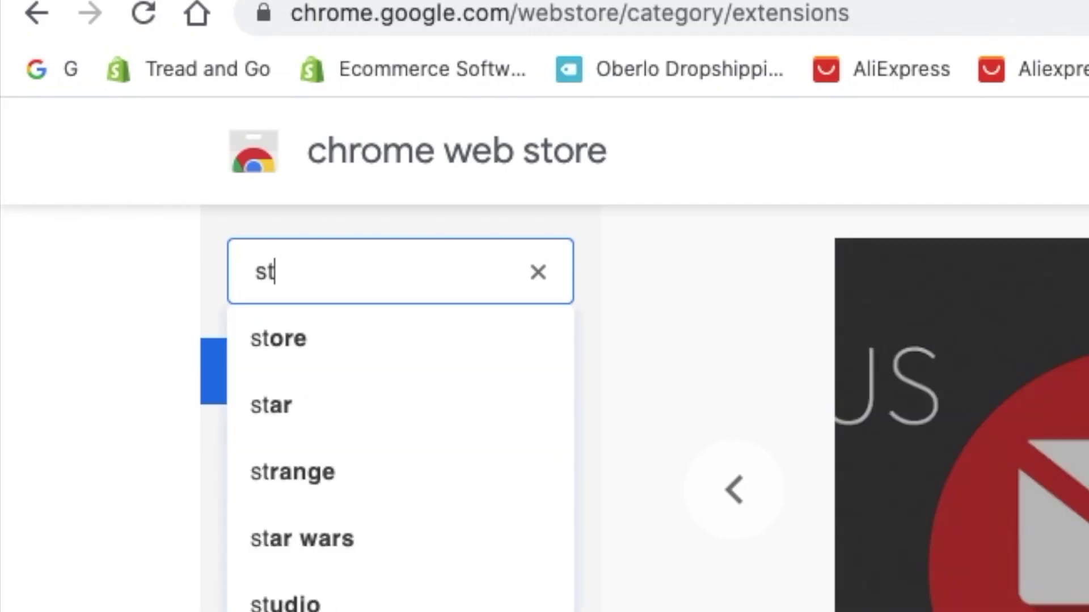
type("art.me")
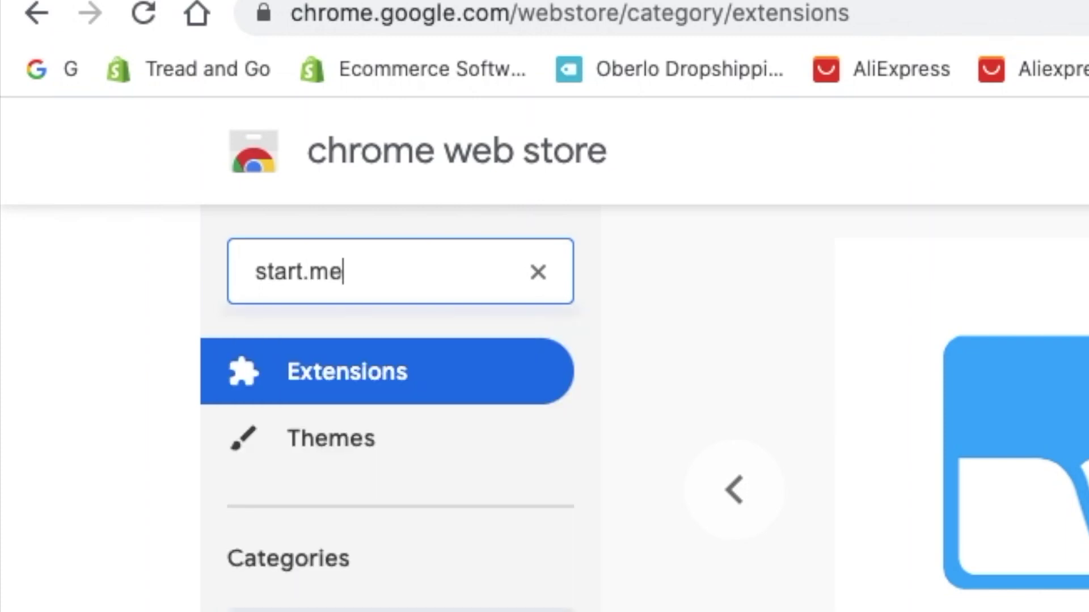
key("Return")
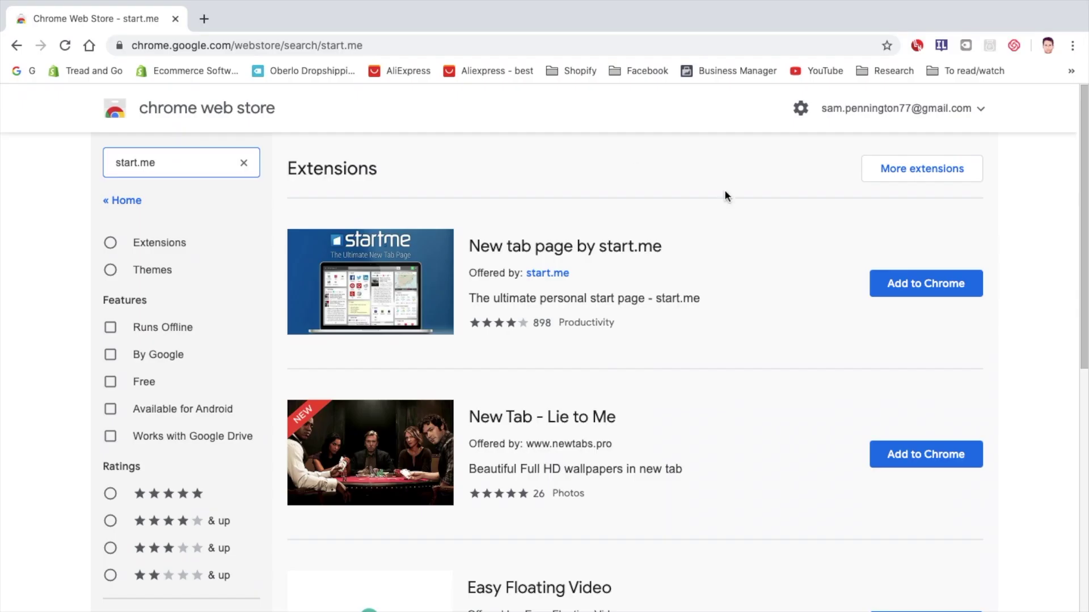
left_click(925, 286)
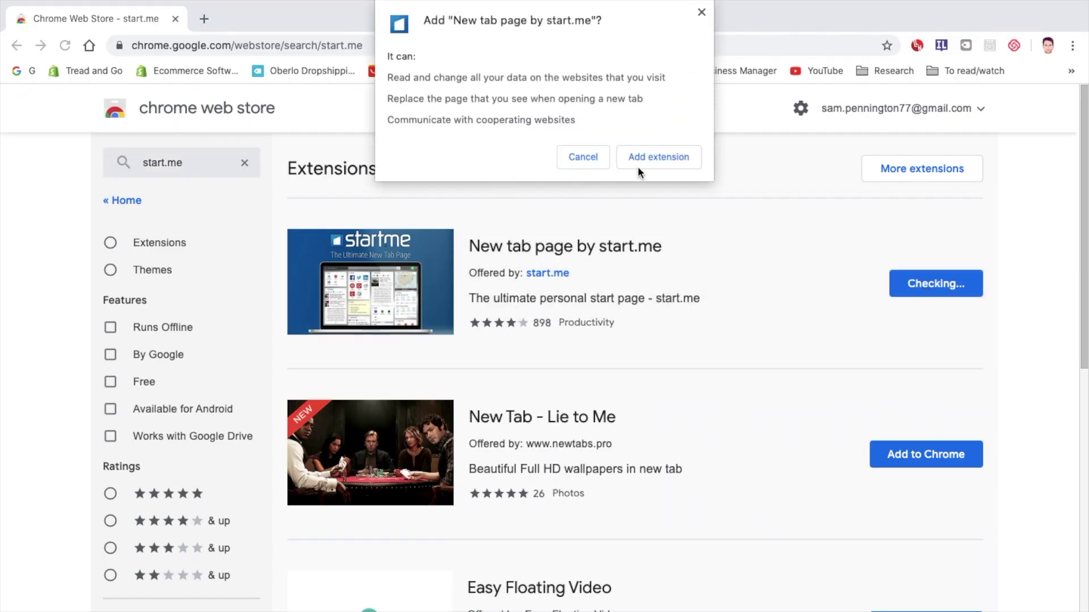
left_click(670, 163)
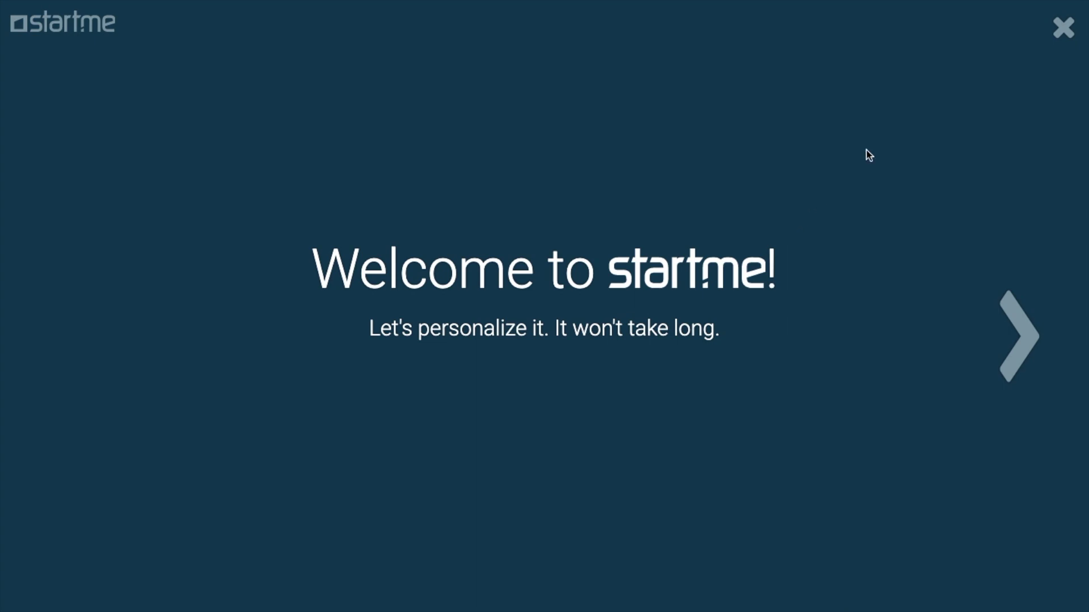
Step: Skip the welcome tour, sign out of the anonymous account for good, and close the tab
left_click(1061, 30)
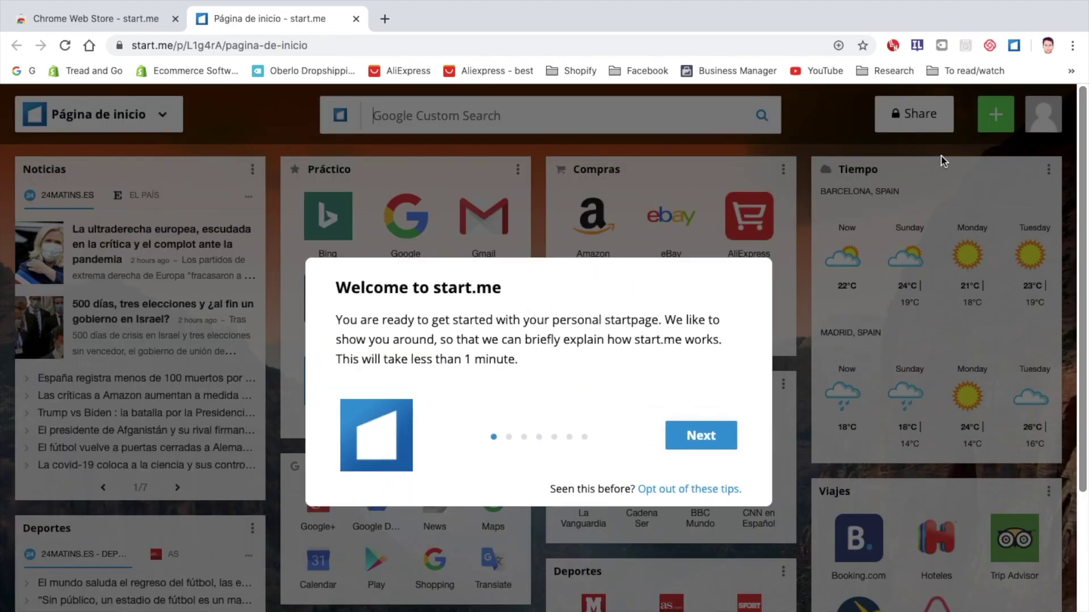
left_click(1048, 121)
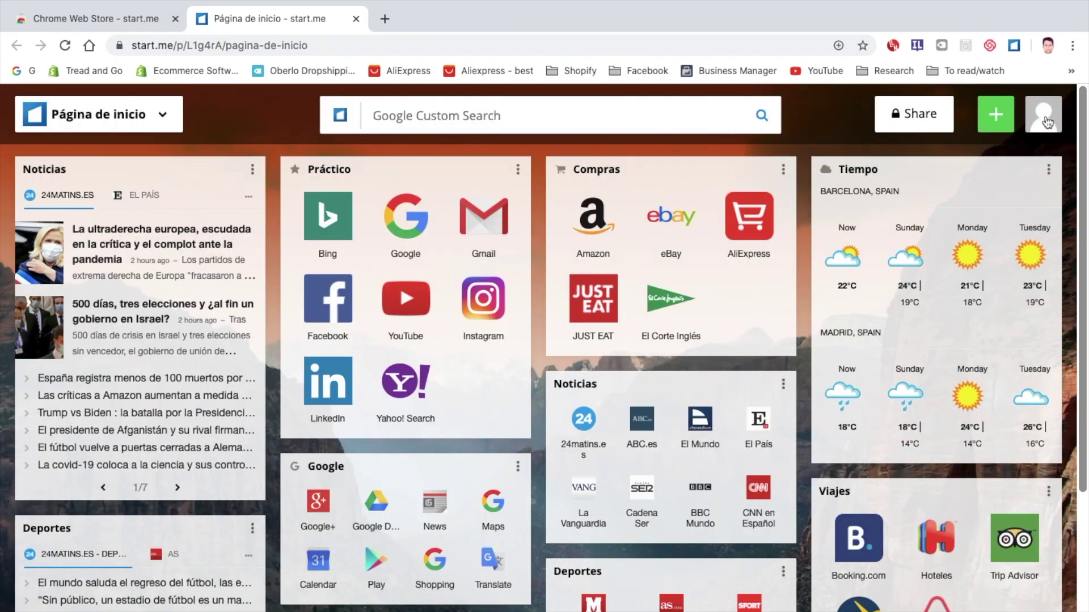
left_click(1047, 121)
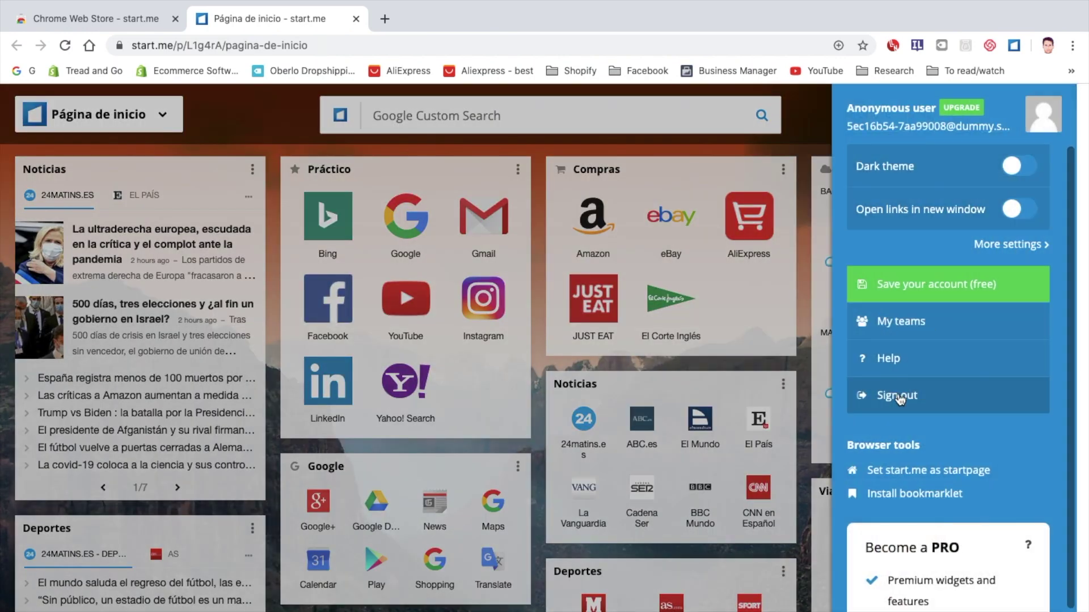
left_click(897, 396)
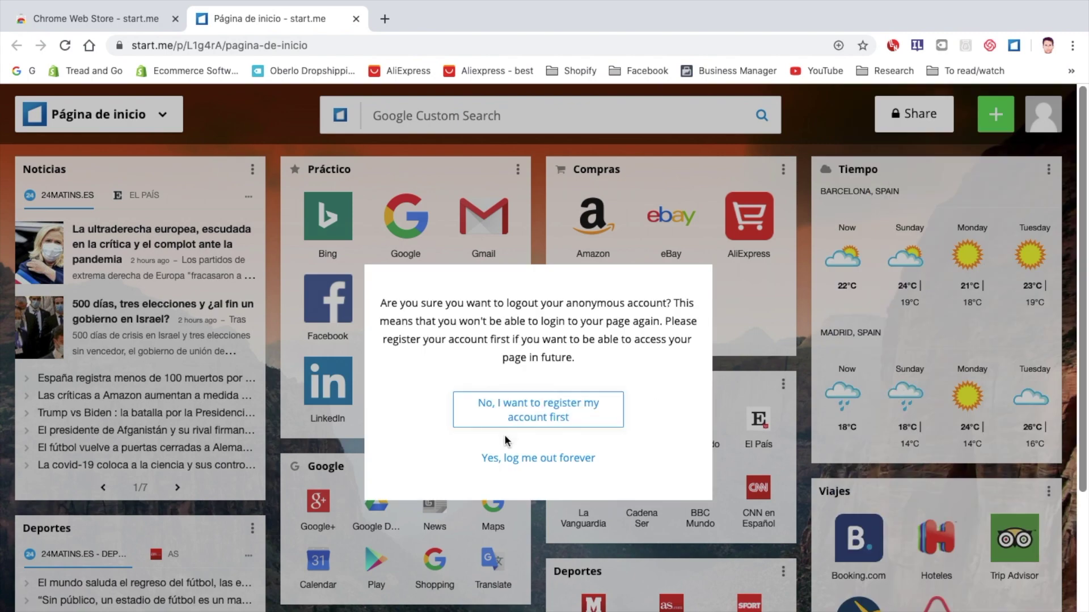
left_click(535, 459)
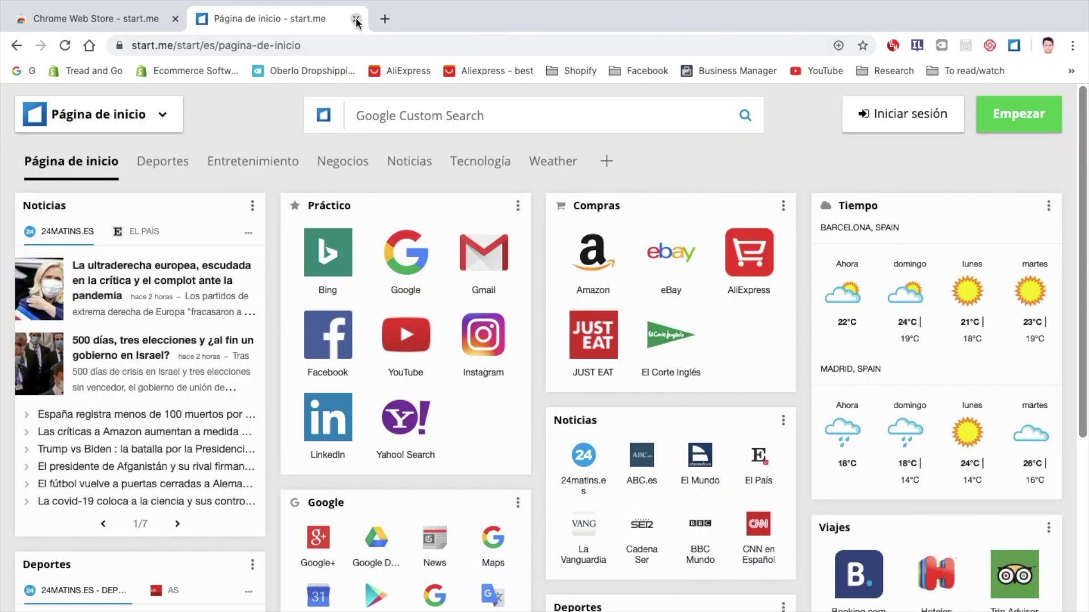
left_click(355, 19)
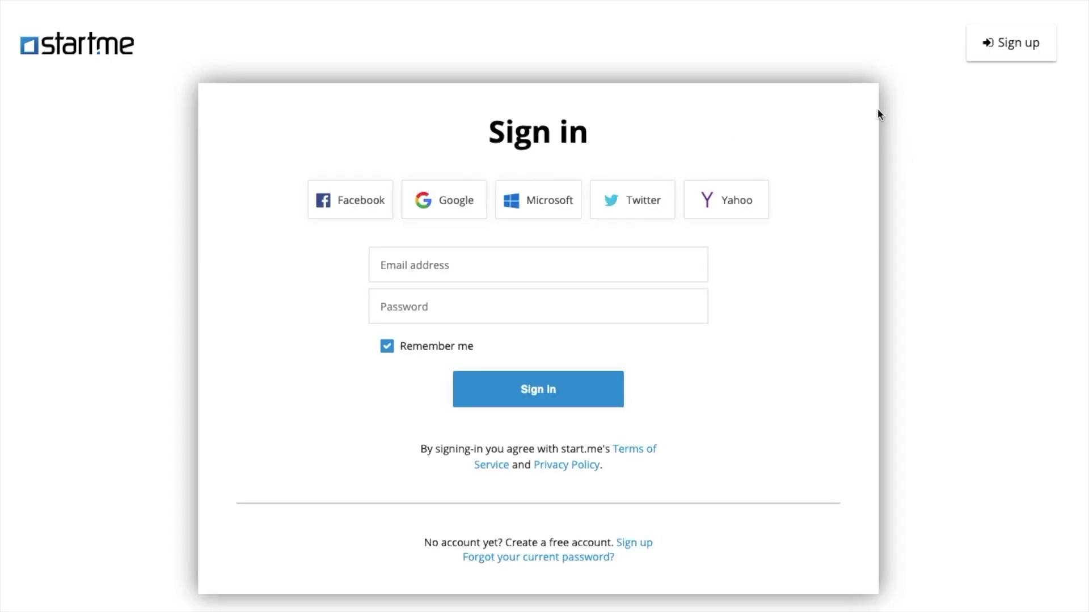
Step: Sign up with a Google account, choose For myself, and start from a Blank page
left_click(1005, 48)
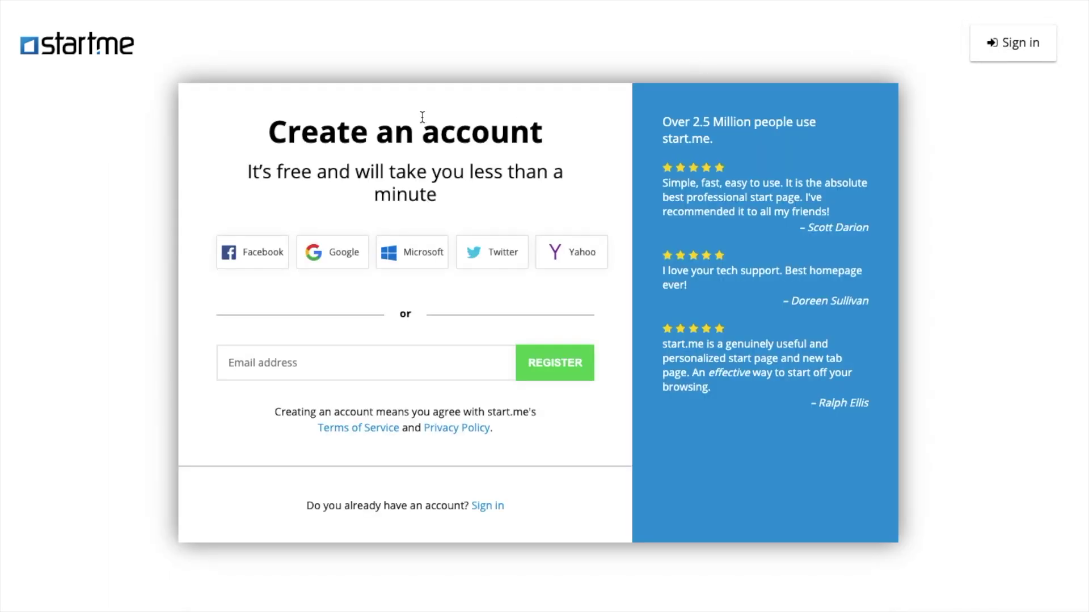
left_click(330, 255)
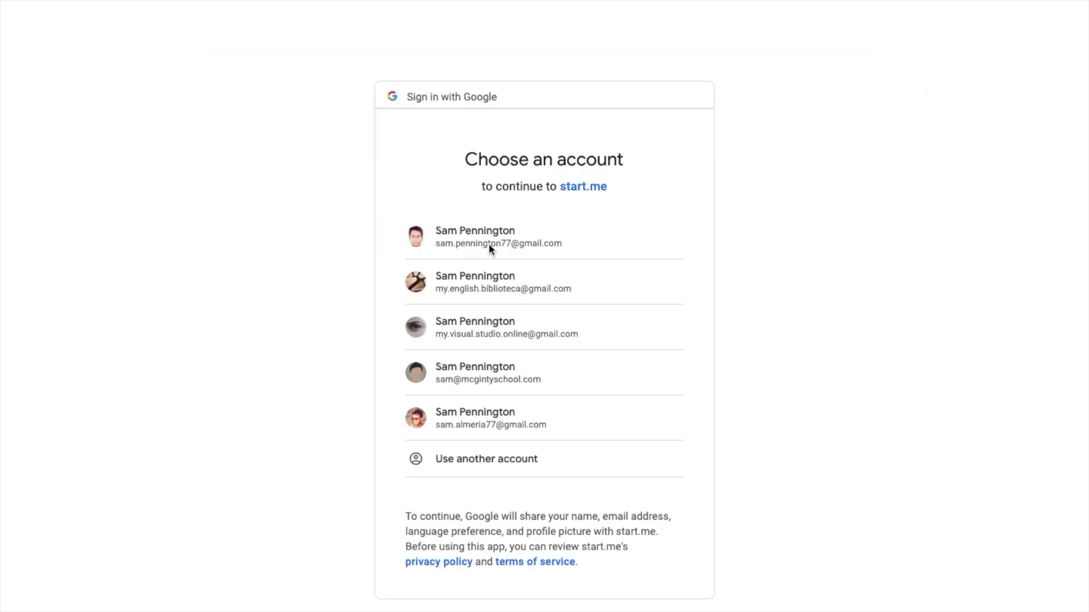
left_click(489, 245)
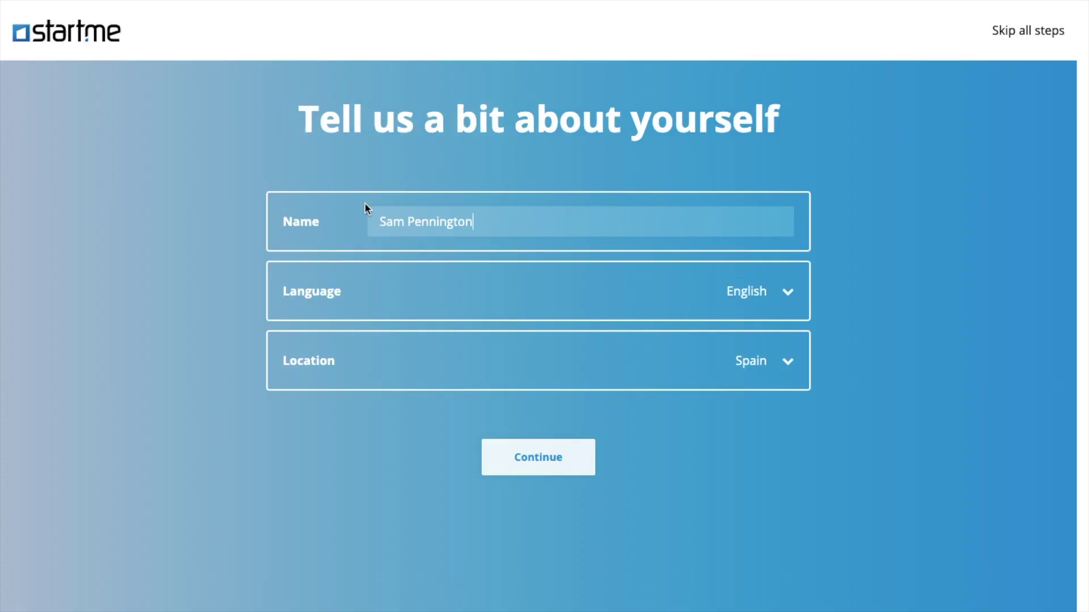
left_click(542, 459)
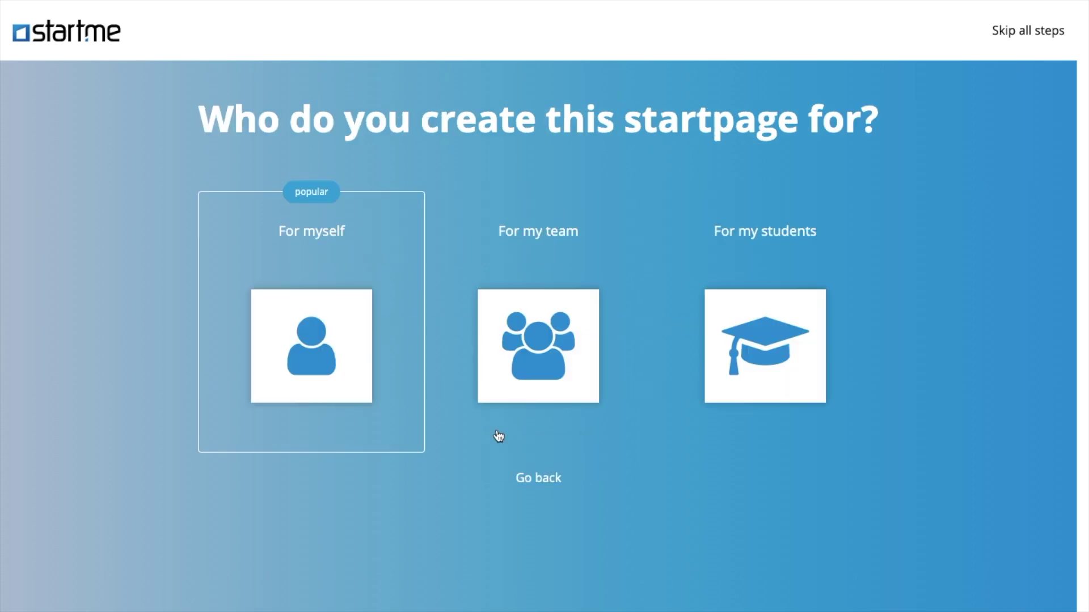
left_click(302, 337)
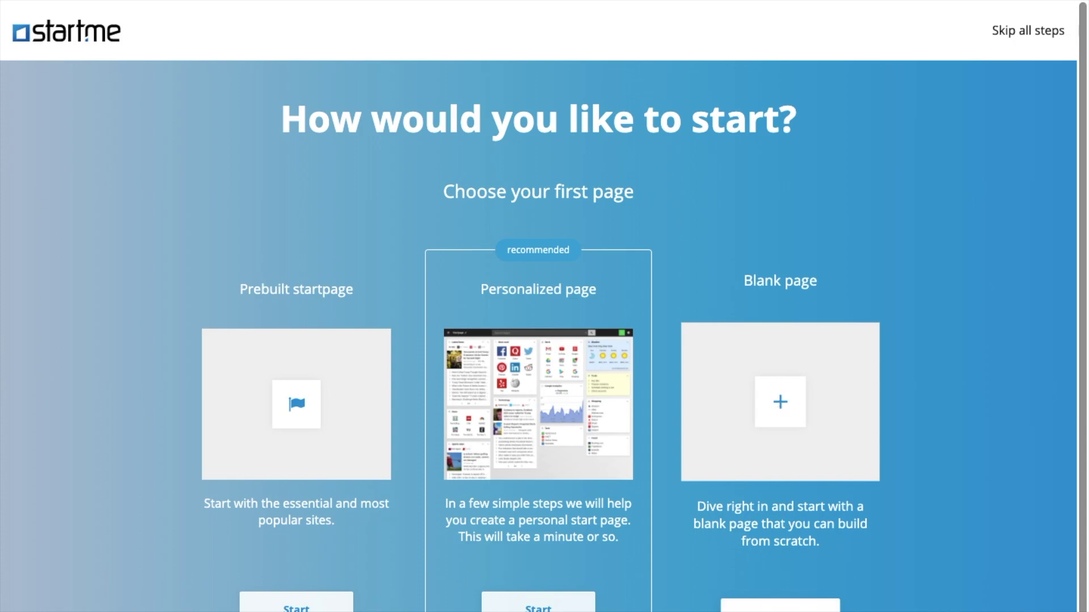
left_click(780, 605)
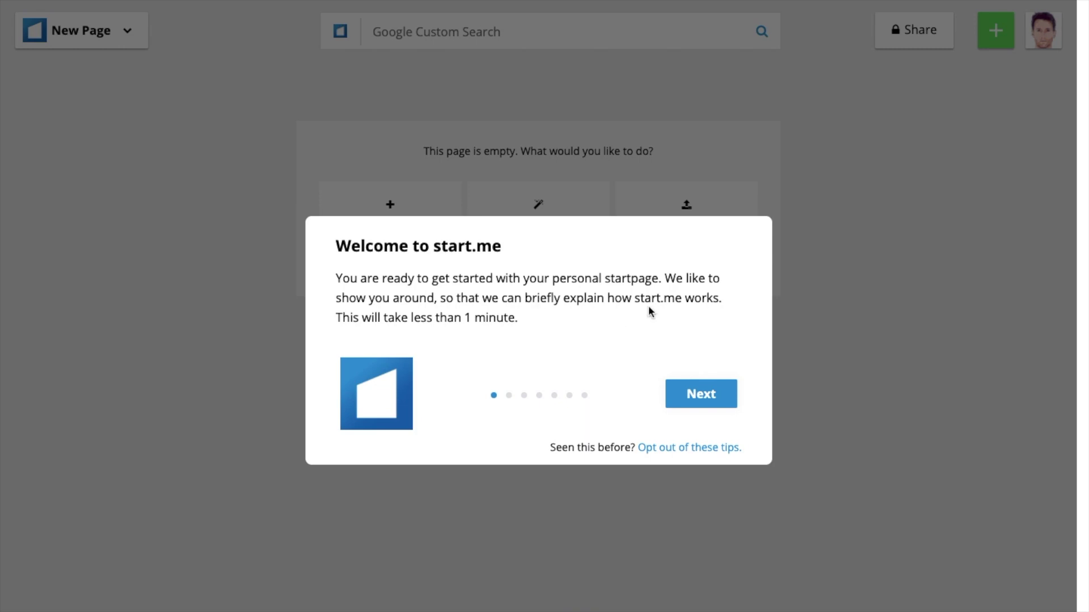
Step: Dismiss the 'Welcome to start.me' tips and show the list of personal pages
left_click(860, 300)
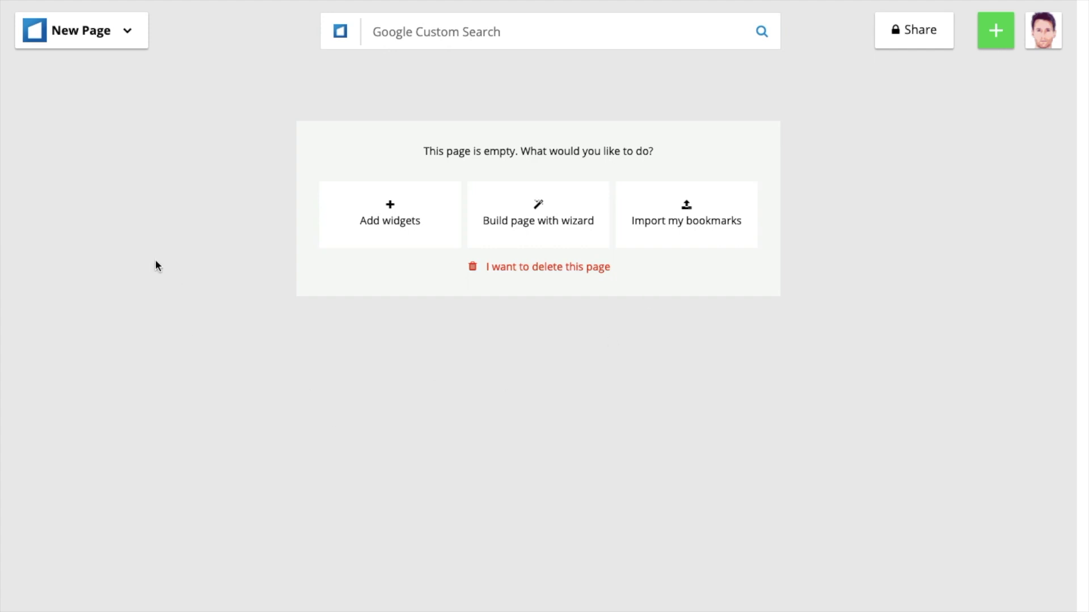
left_click(128, 36)
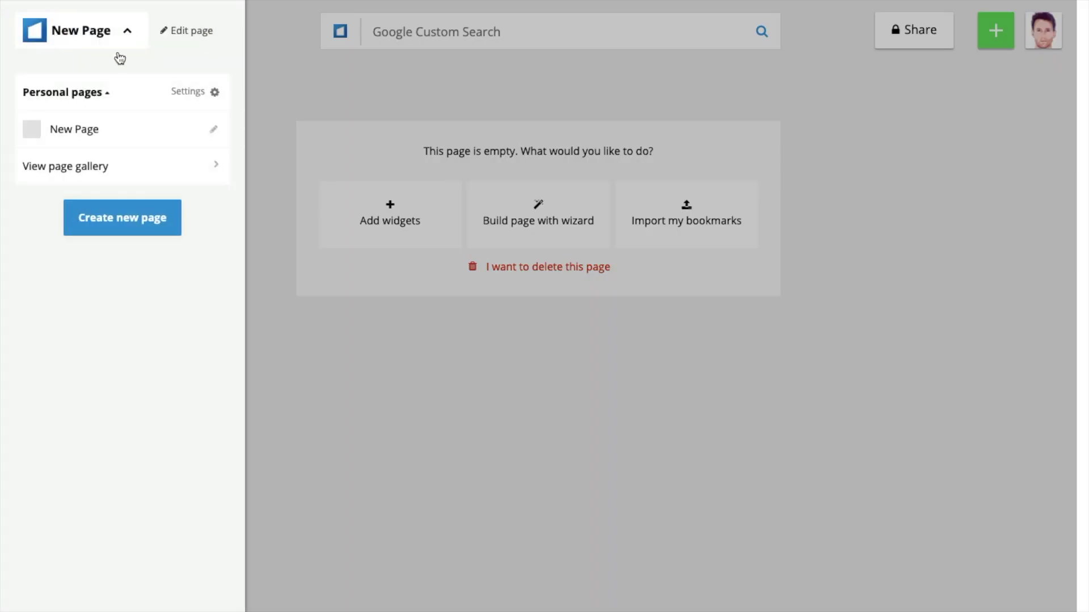
Step: Rename the page from New Page to 'My teaching websites'
left_click(214, 129)
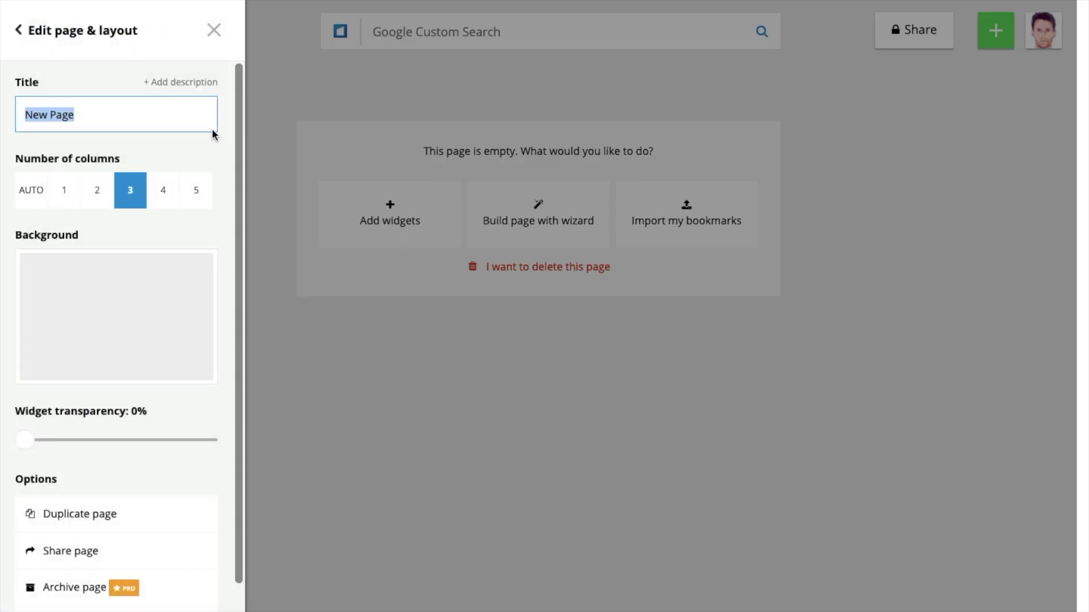
left_click(88, 114)
key("ctrl+a")
type("My t")
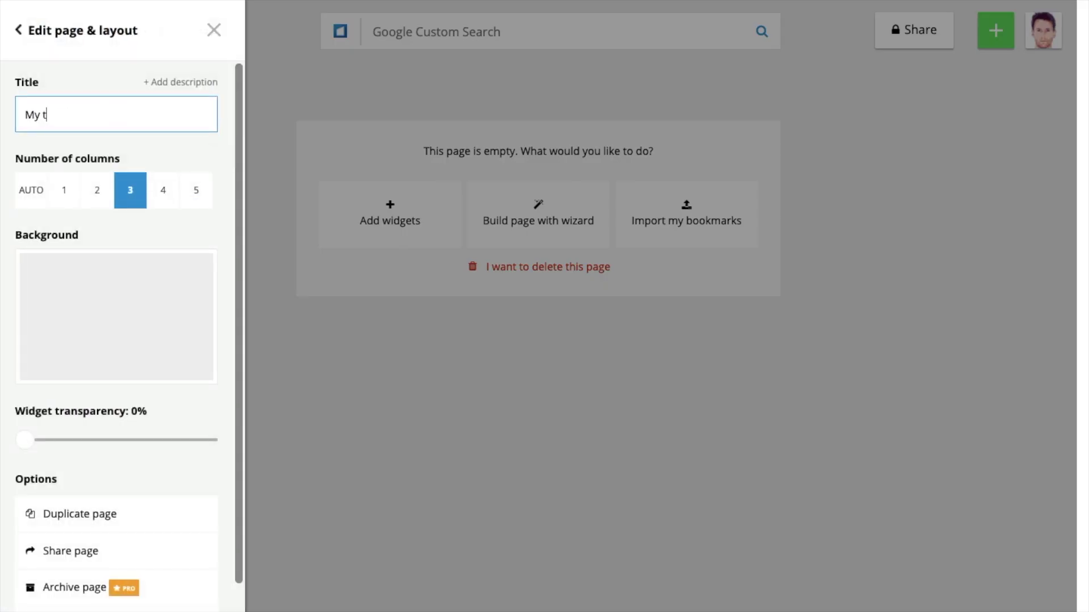
type("eaching websites")
Step: Set the Sunset in mountains image as the page background and close the settings
left_click(122, 304)
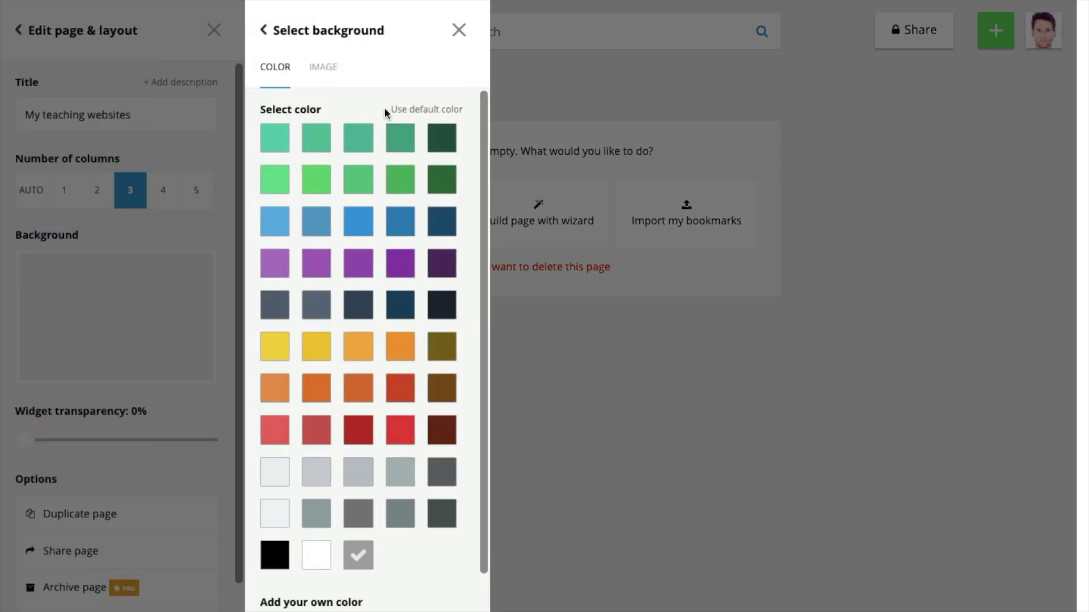
left_click(325, 68)
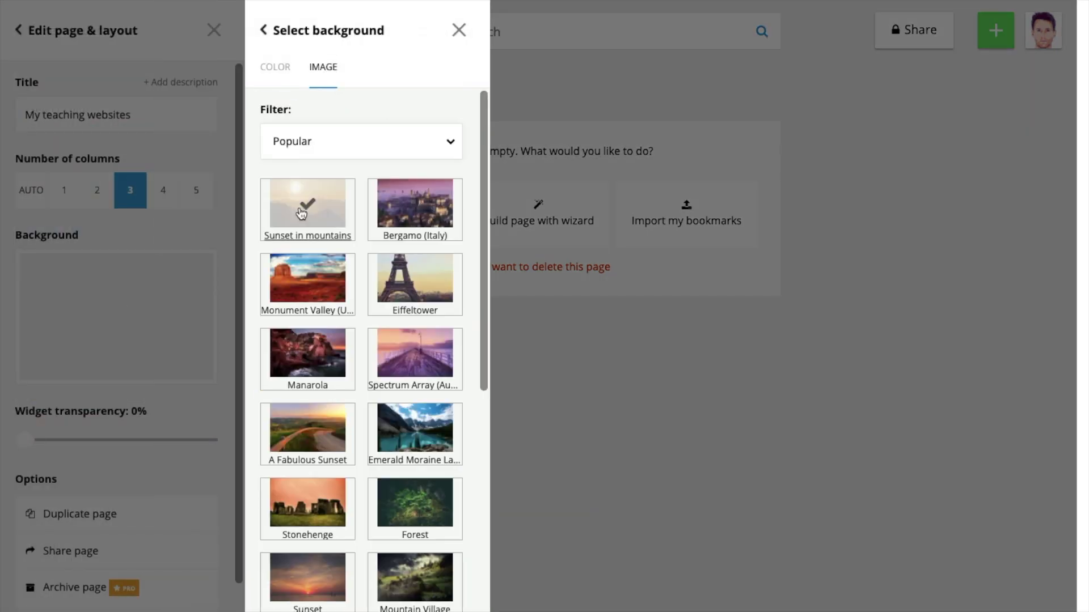
left_click(301, 213)
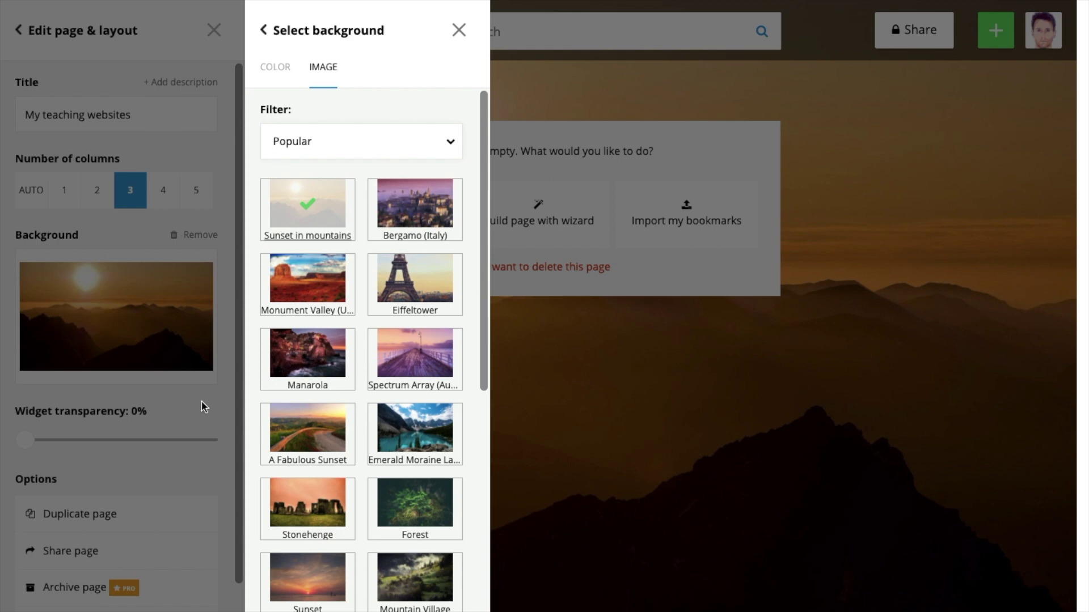
left_click(458, 30)
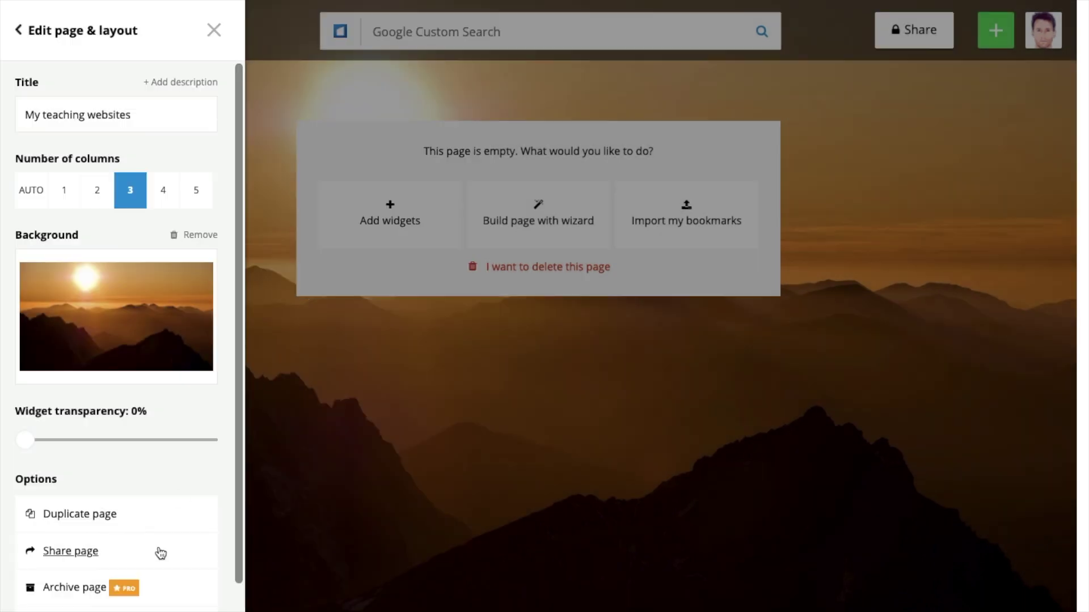
key("Escape")
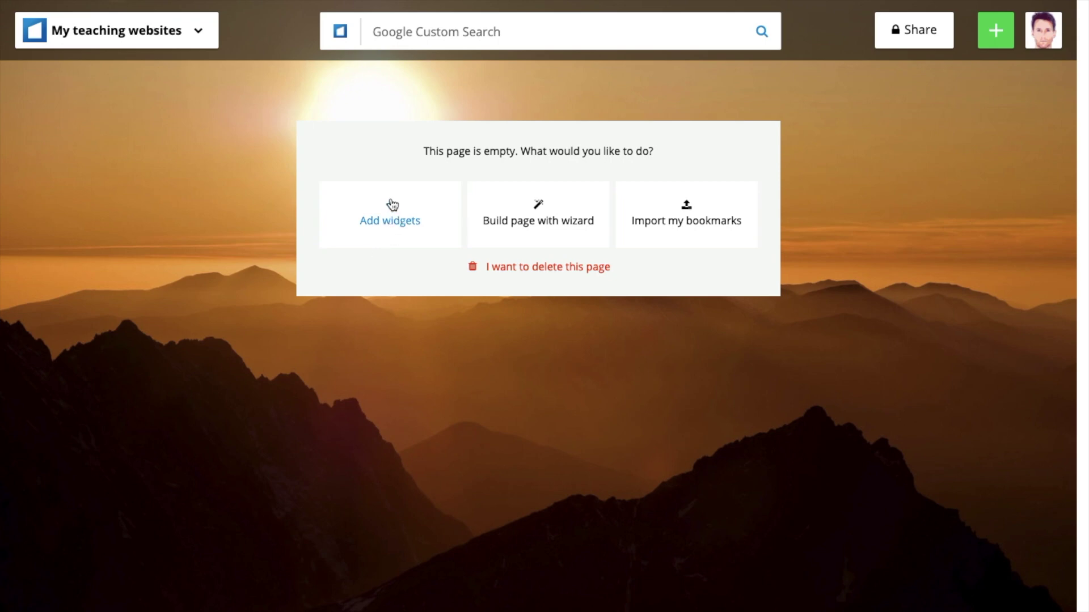
Step: Open Add widgets, look through Other widgets, and return to the main widget types
left_click(382, 218)
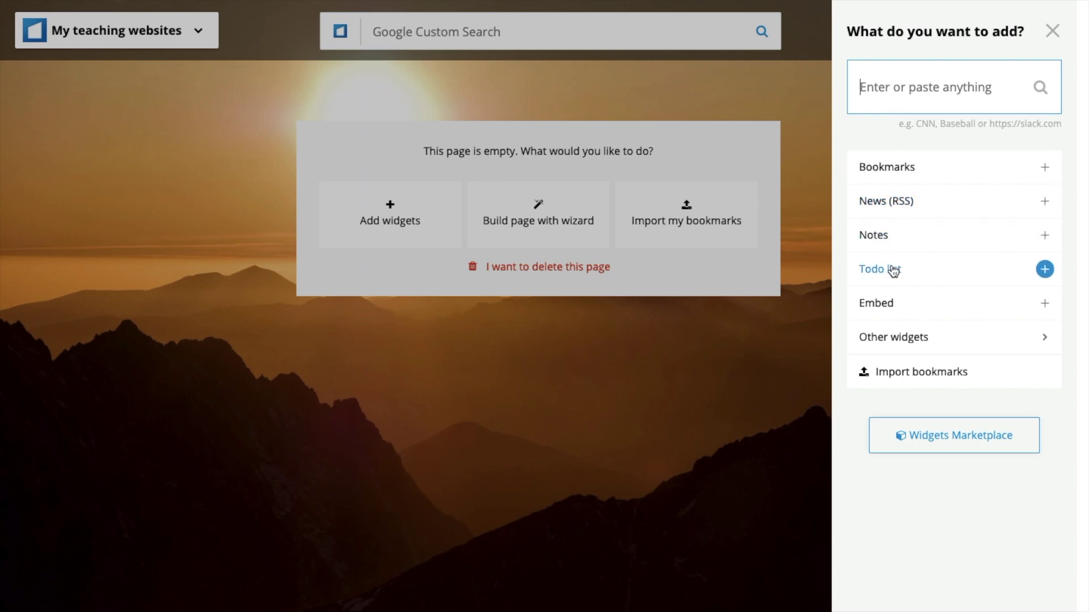
left_click(902, 339)
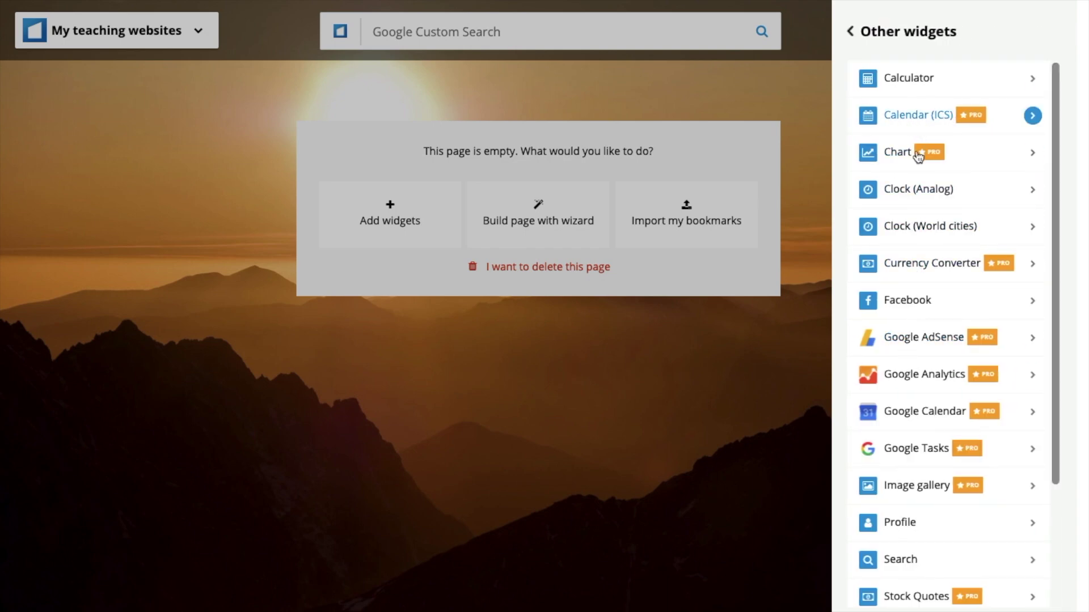
left_click(890, 32)
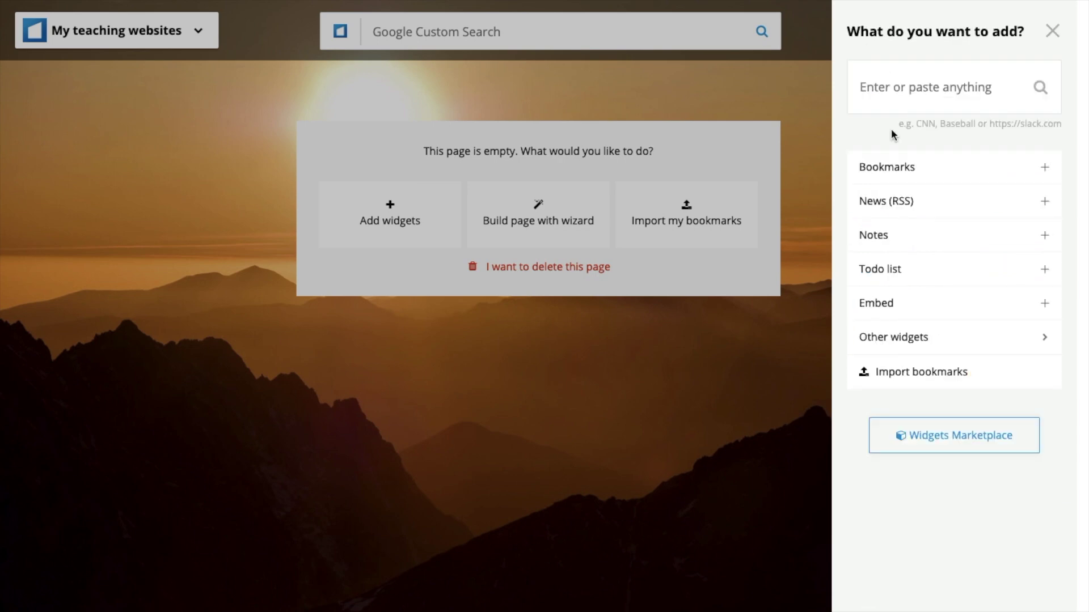
Step: Add a Bookmarks widget titled 'Video and social websites' and begin adding a web address
left_click(895, 168)
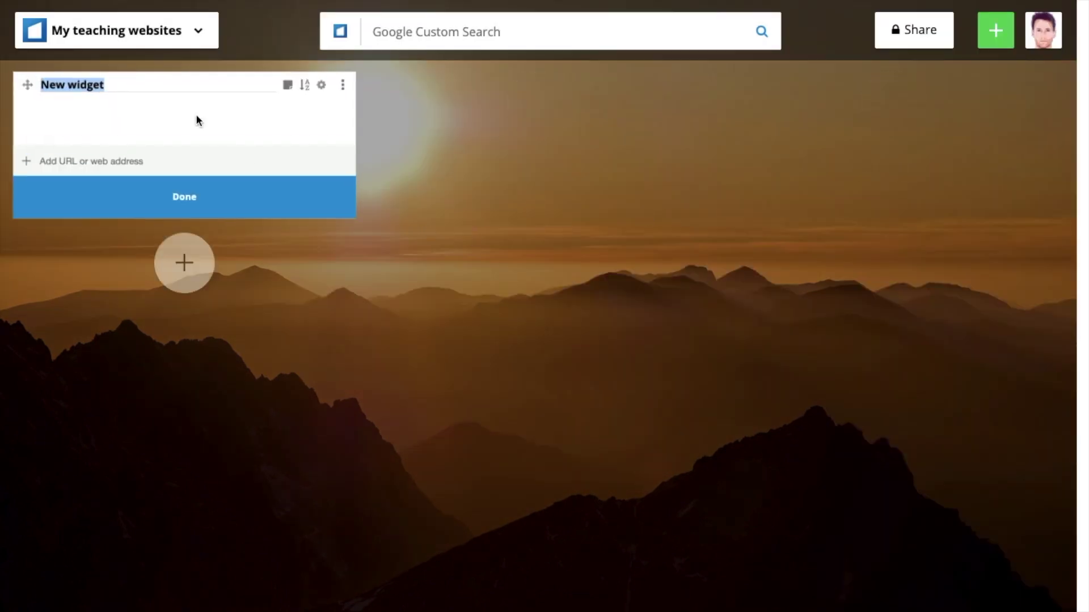
left_click_drag(105, 85, 43, 85)
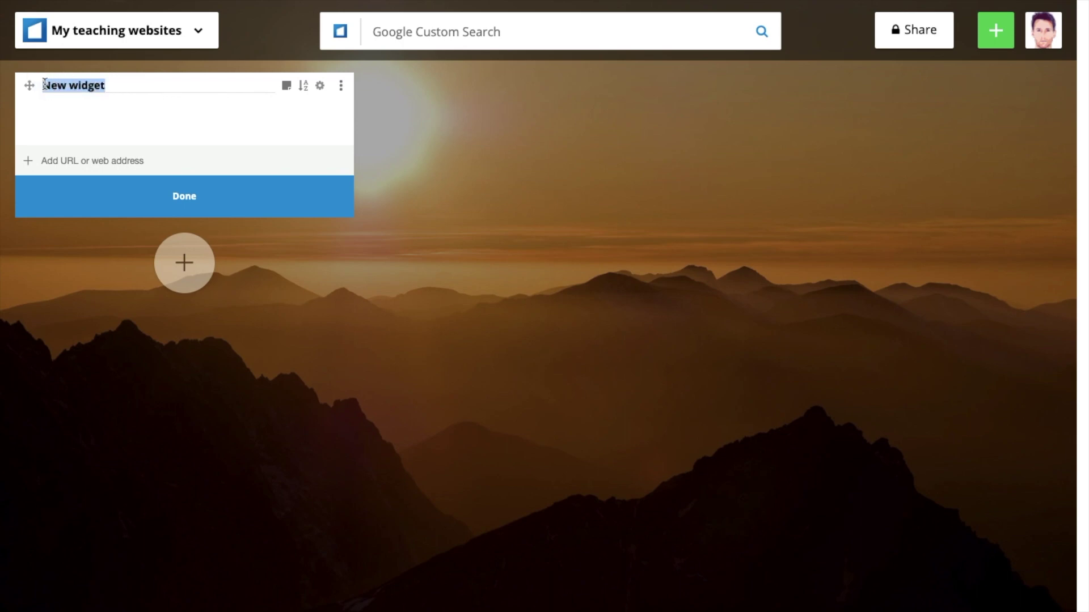
key("BackSpace")
type("Vise")
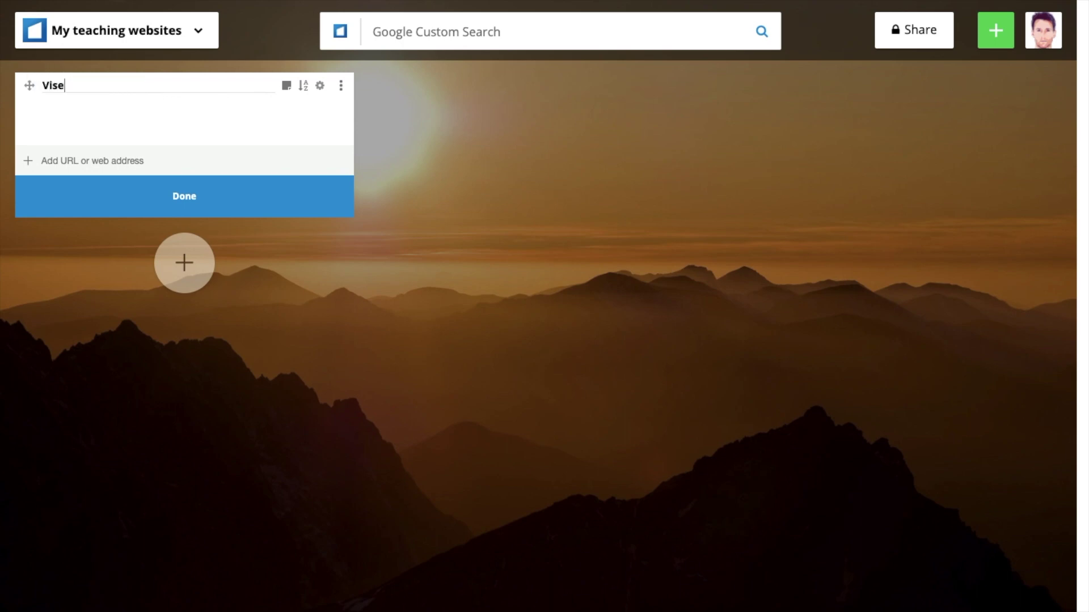
key("BackSpace")
type("deo websites")
left_click(72, 85)
type("and so")
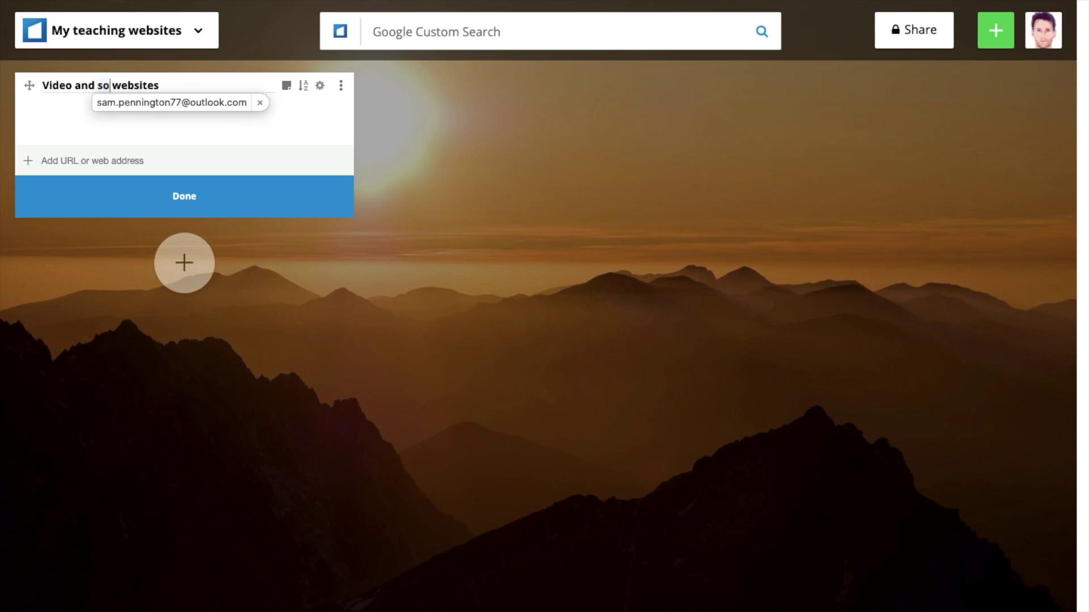
type("cial")
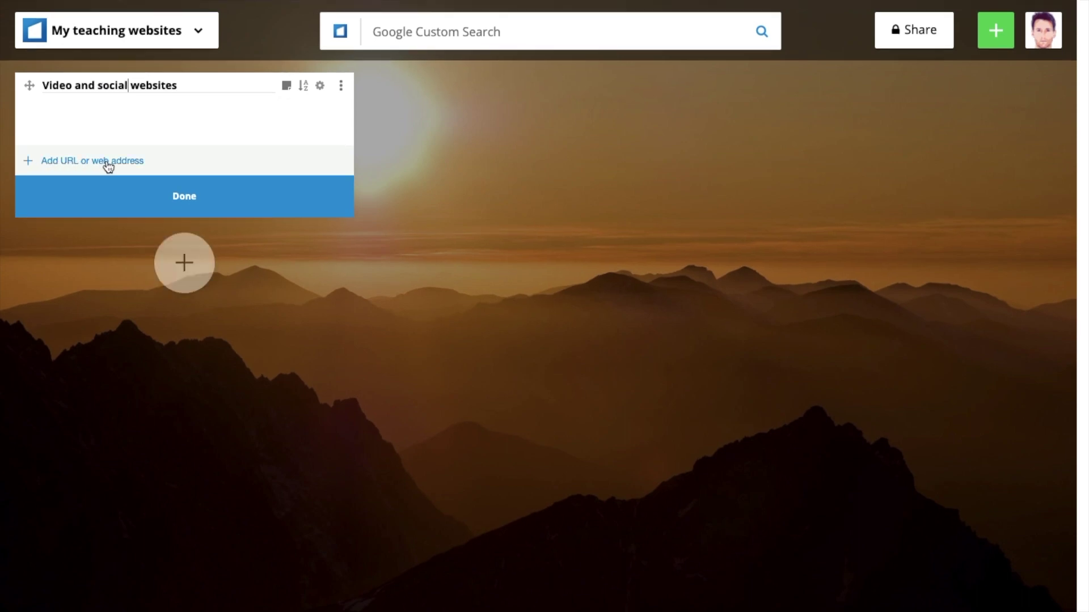
left_click(34, 164)
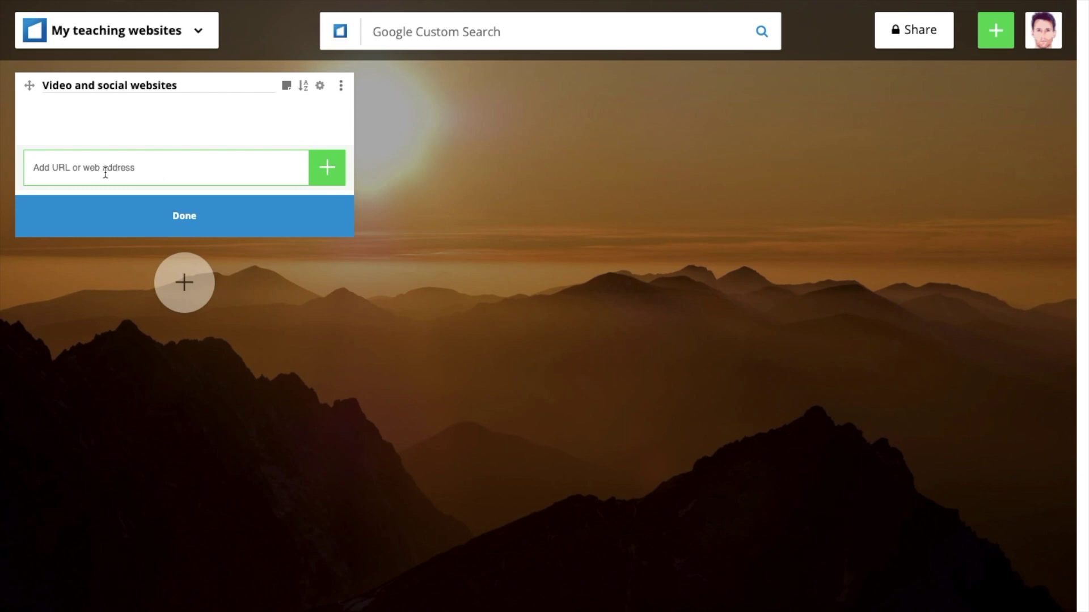
mouse_move(17, 20)
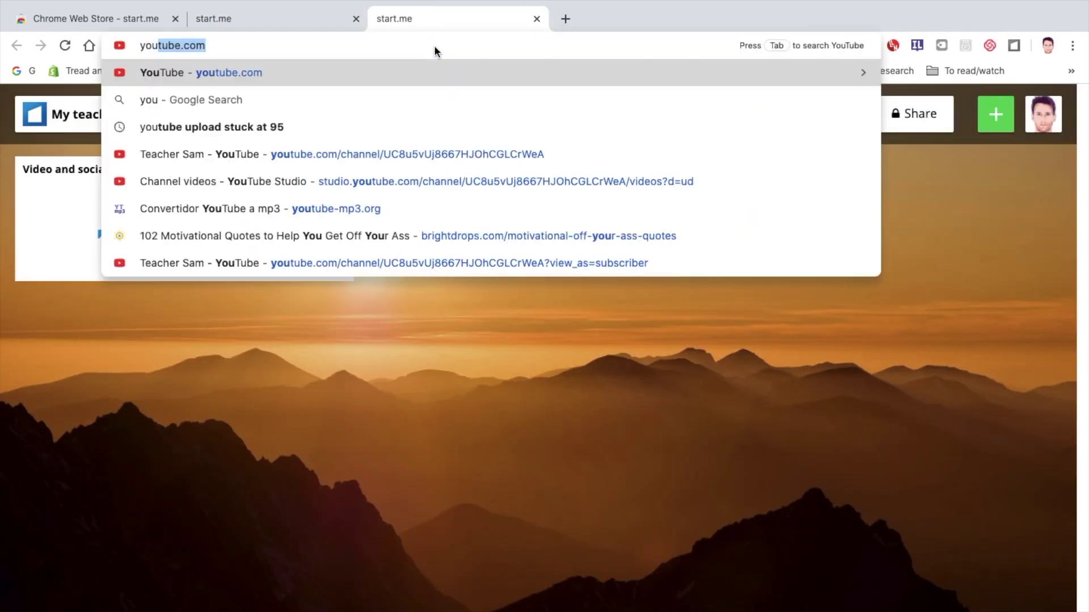
Step: Load youtube.com in the new Chrome tab
key("Return")
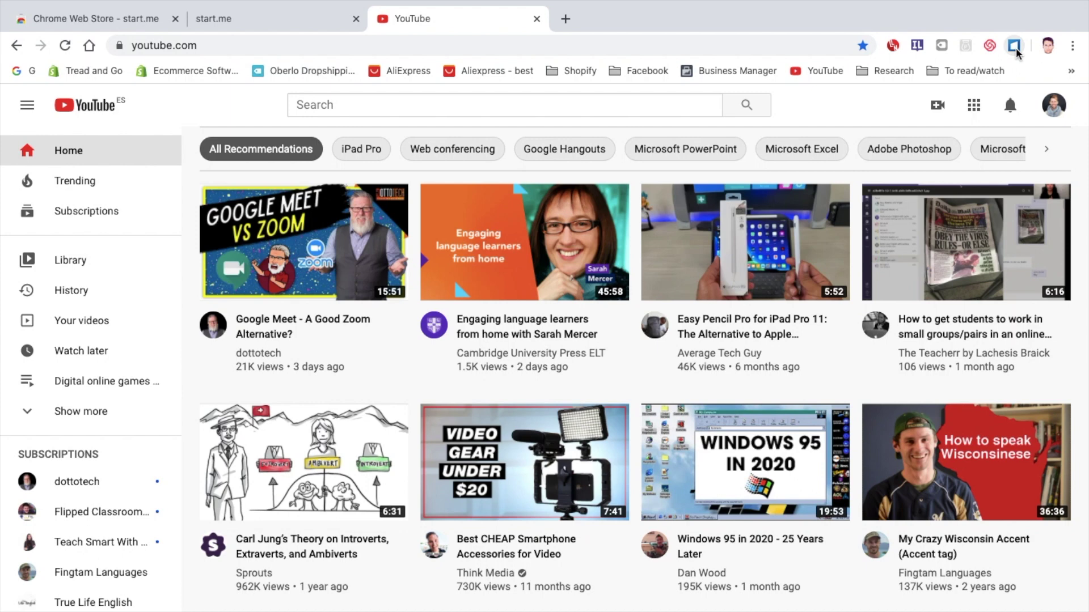
Step: Save YouTube as a bookmark in the Video and social websites widget and reload start.me
left_click(850, 169)
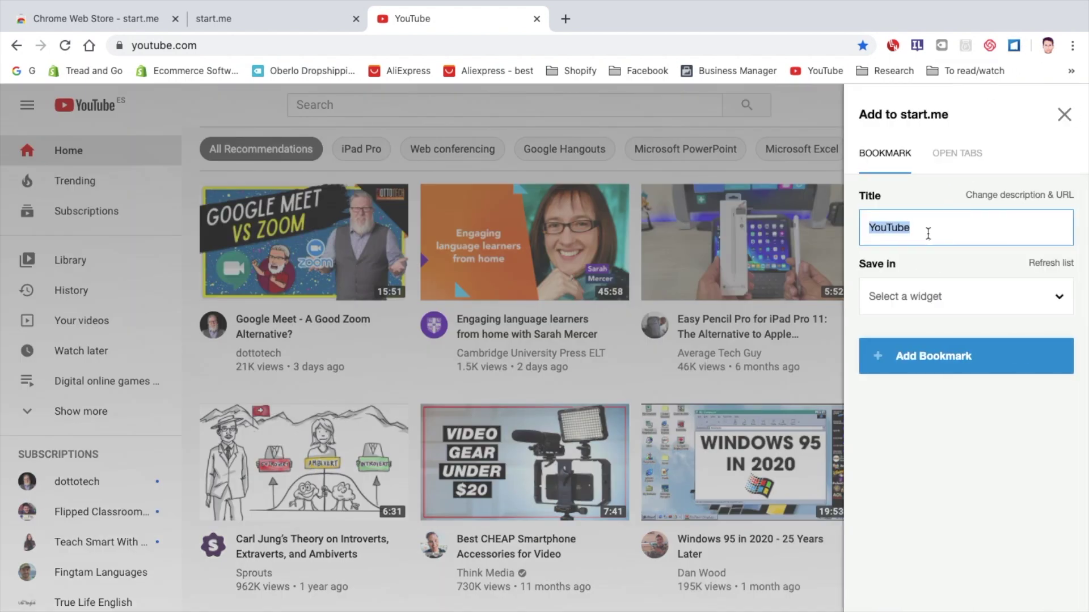
left_click(1054, 298)
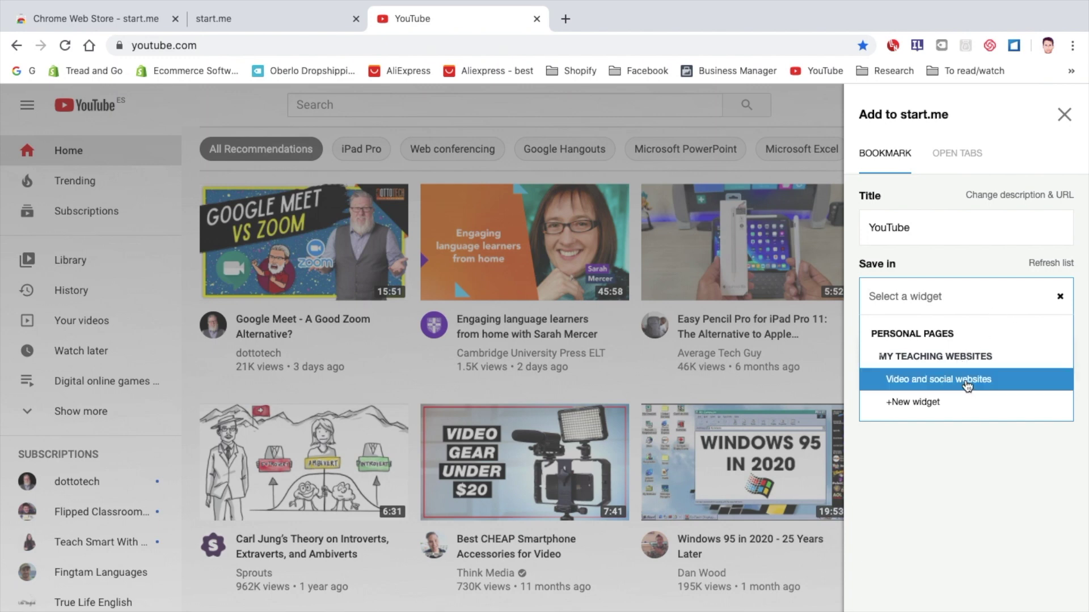
left_click(967, 385)
left_click(950, 361)
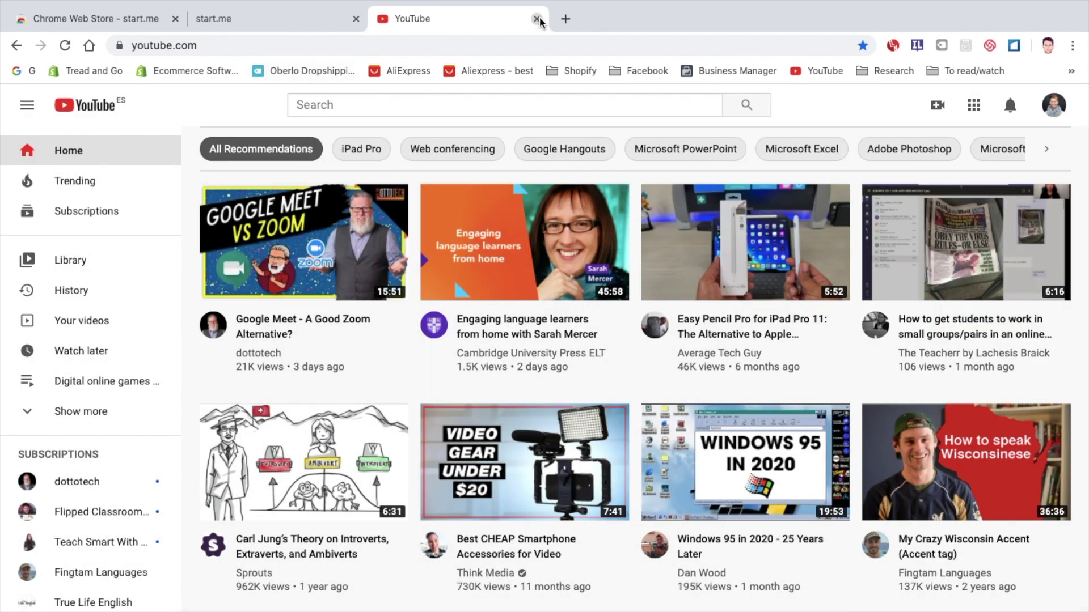
left_click(537, 19)
left_click(65, 46)
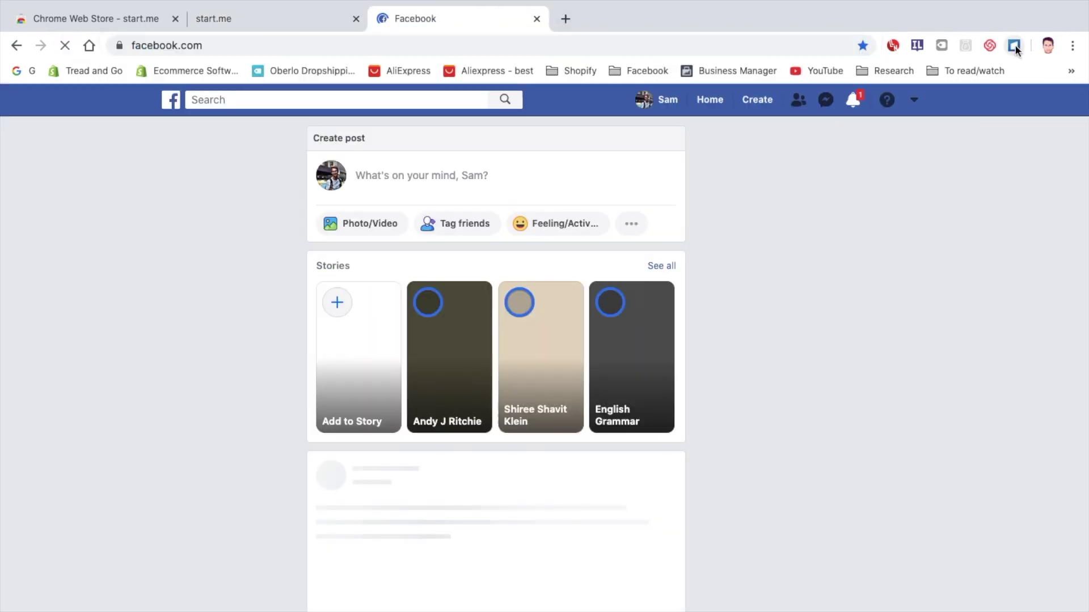
Step: Save Facebook to the same widget, close its tab, and reload start.me
left_click(1013, 45)
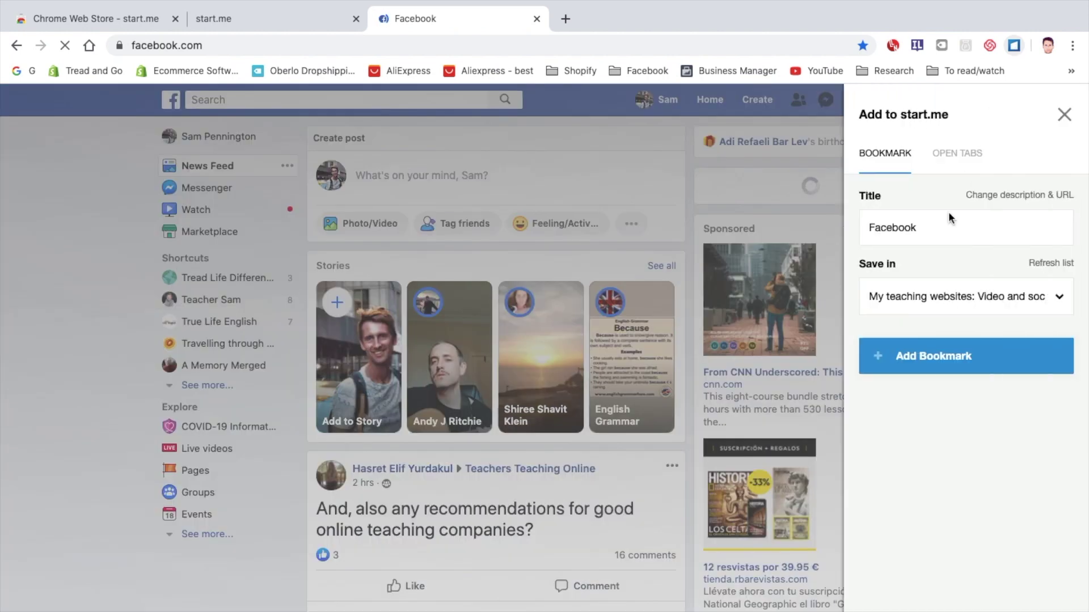
left_click(953, 361)
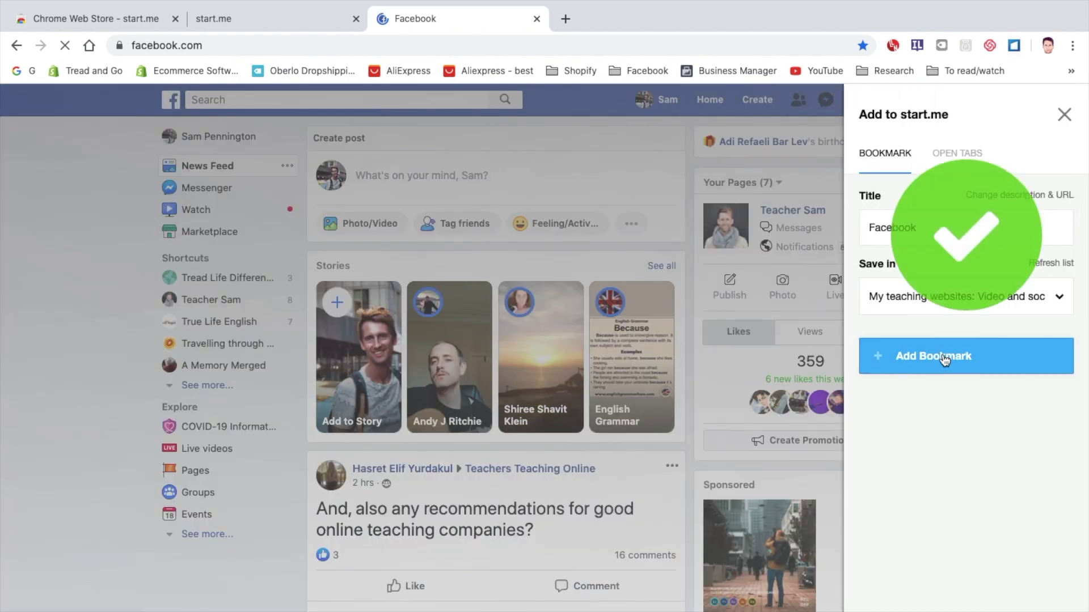
left_click(538, 19)
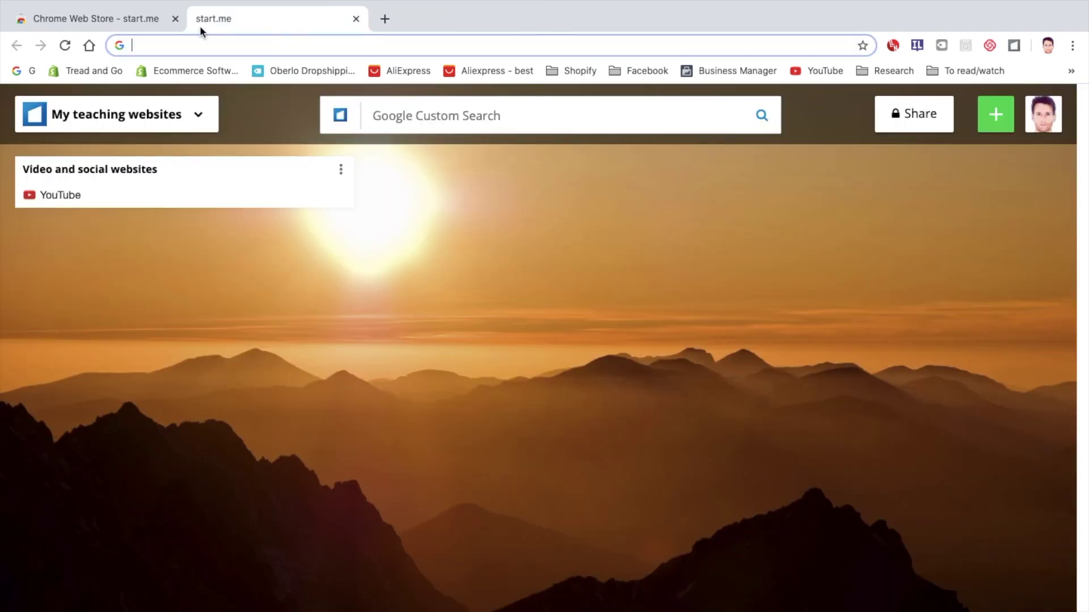
left_click(67, 45)
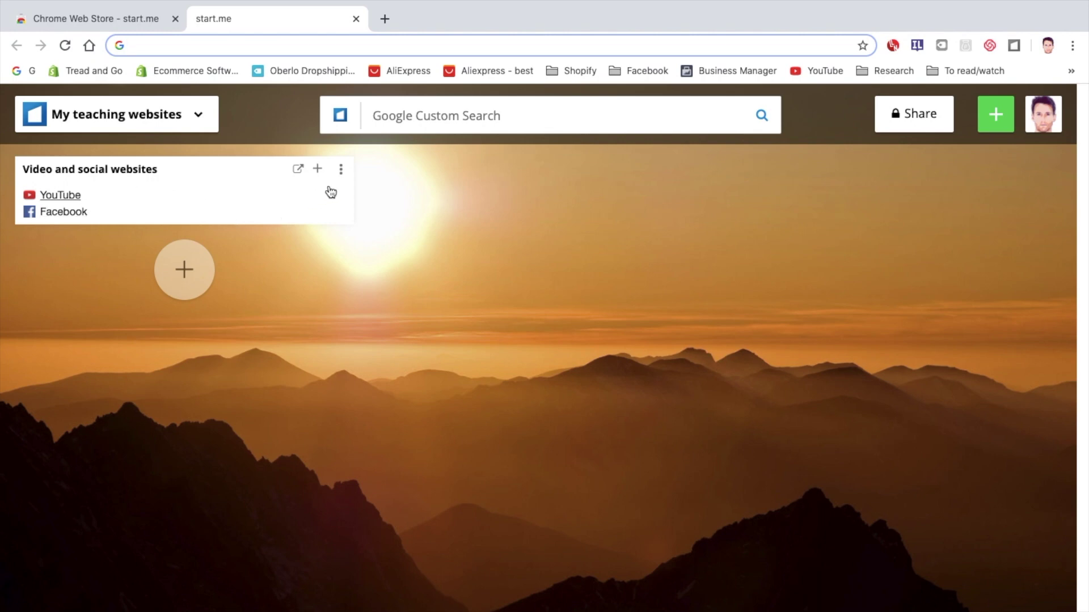
Step: In the Video and social websites widget's advanced settings, show links as icons at medium size
left_click(342, 172)
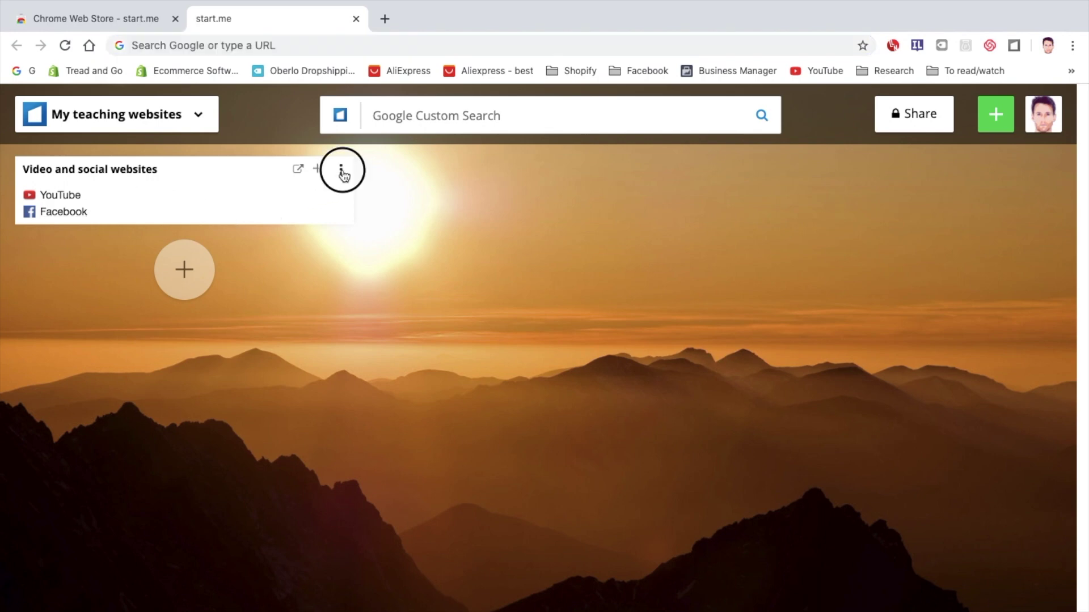
left_click(278, 394)
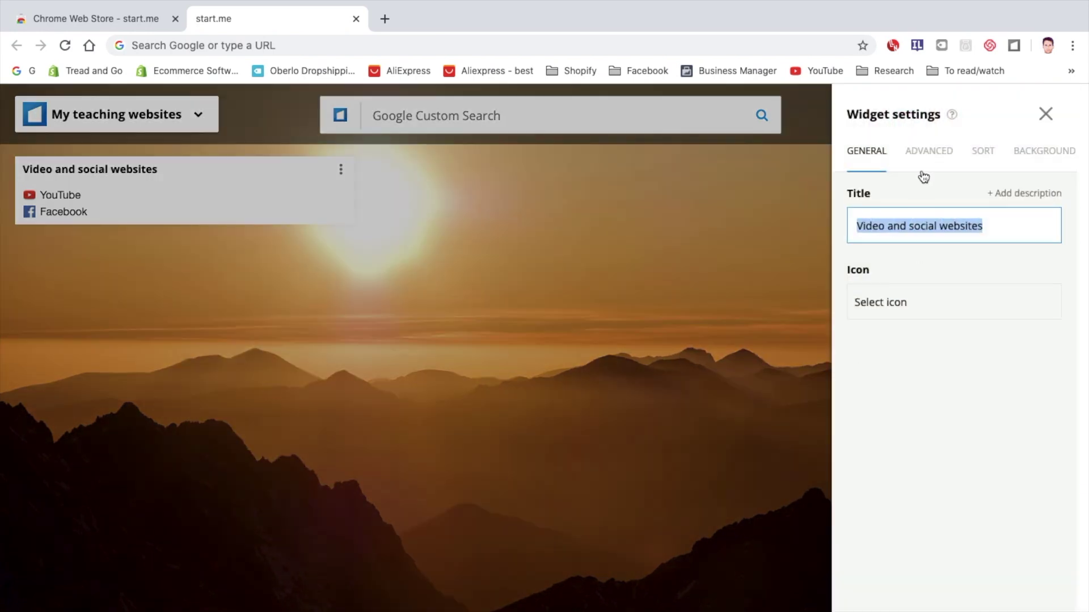
left_click(933, 158)
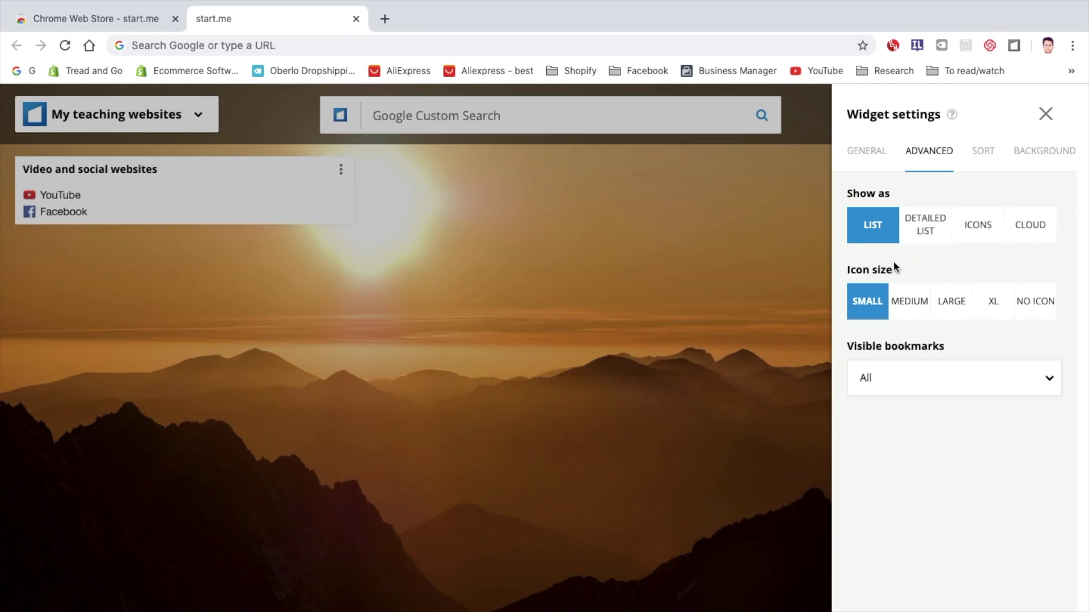
left_click(977, 231)
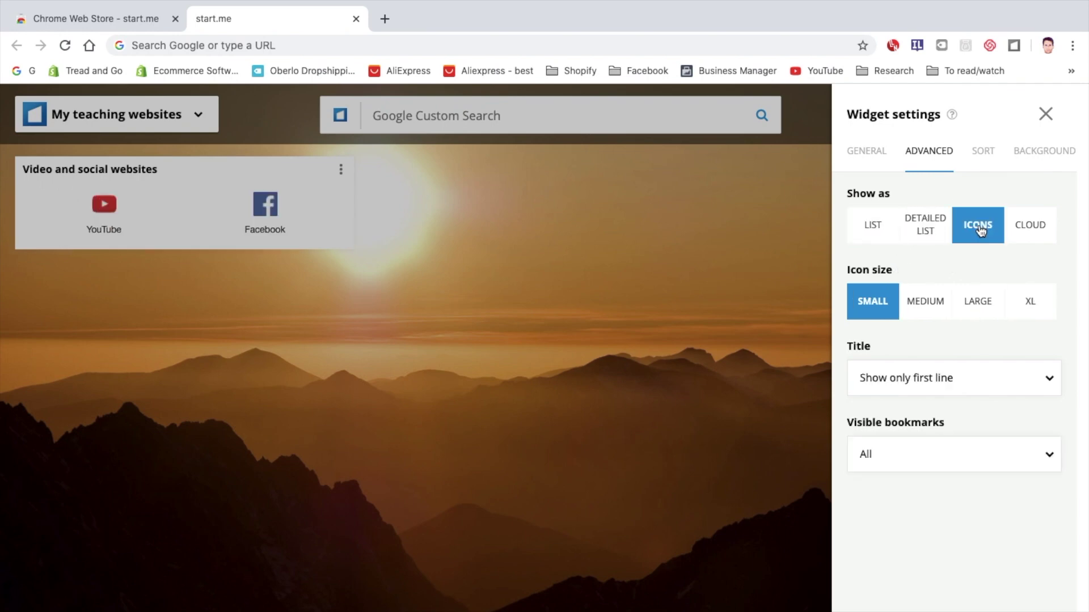
left_click(932, 306)
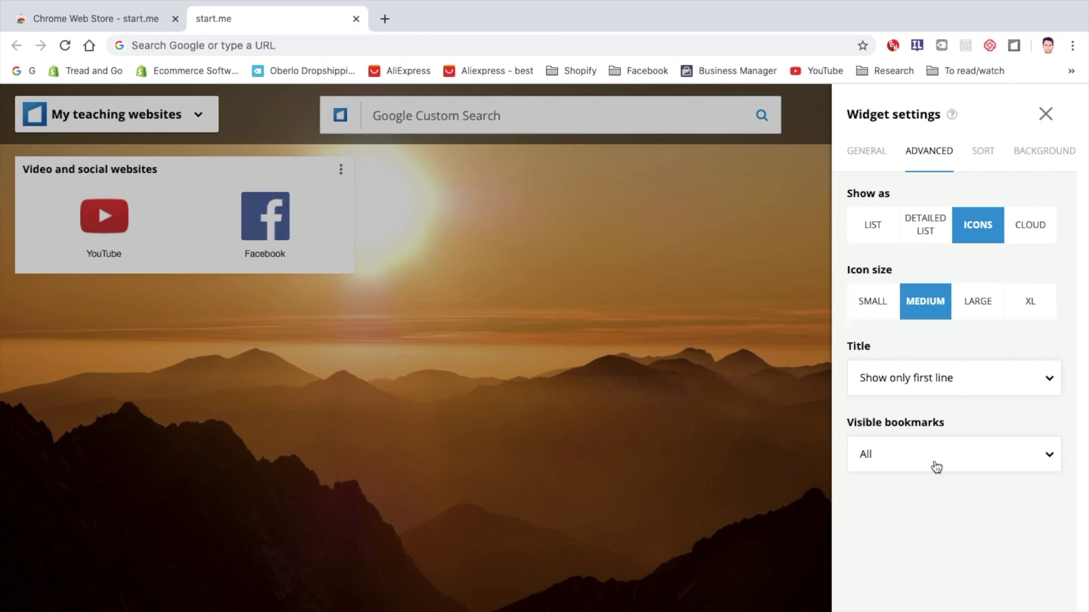
key("Escape")
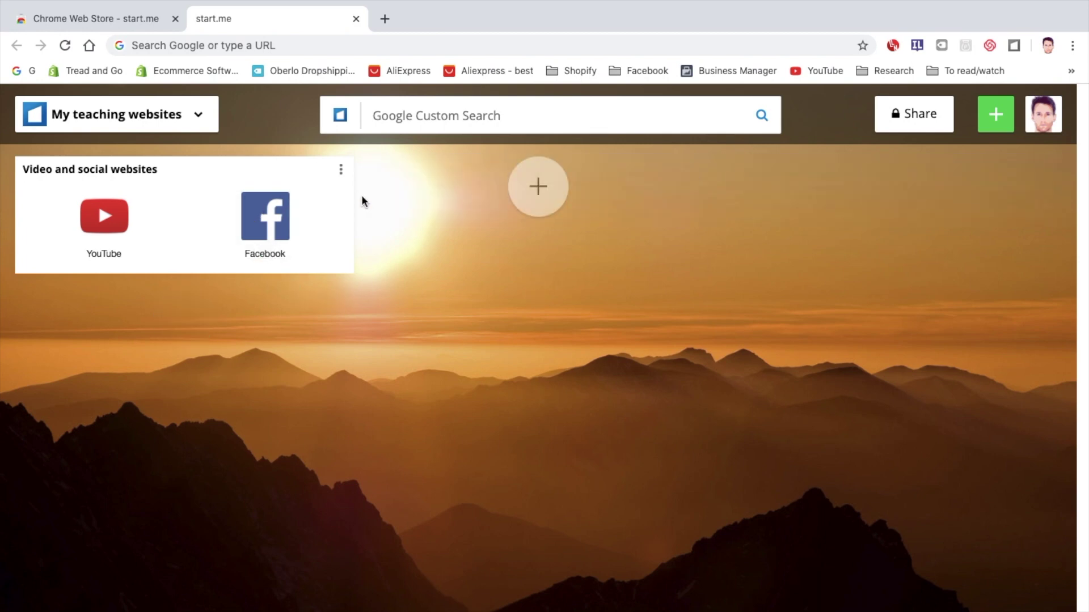
Step: Set the My teaching websites page's Number of columns to 4
left_click(195, 116)
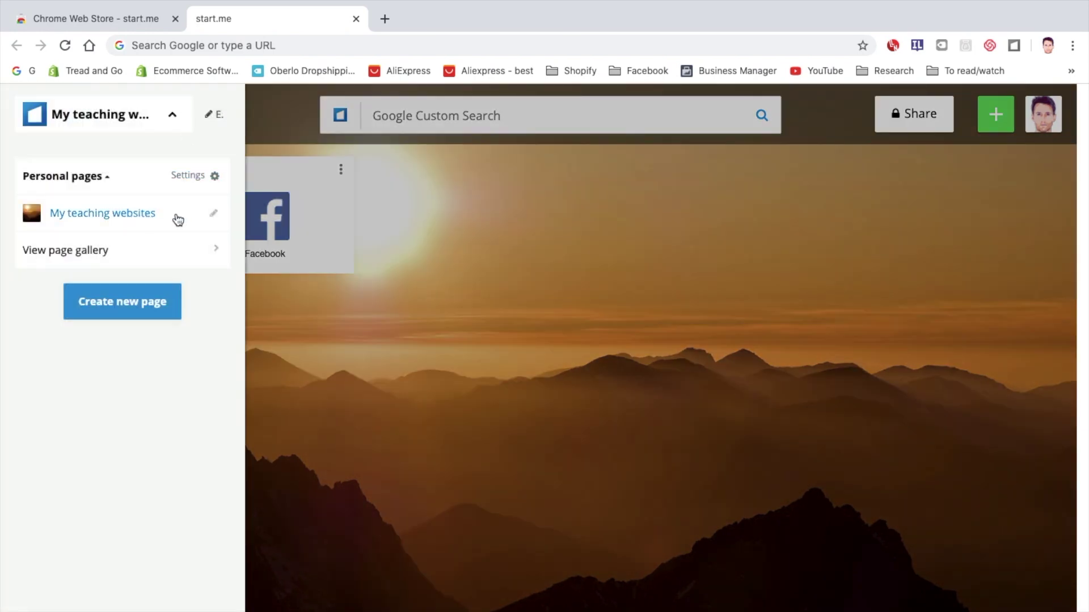
left_click(214, 214)
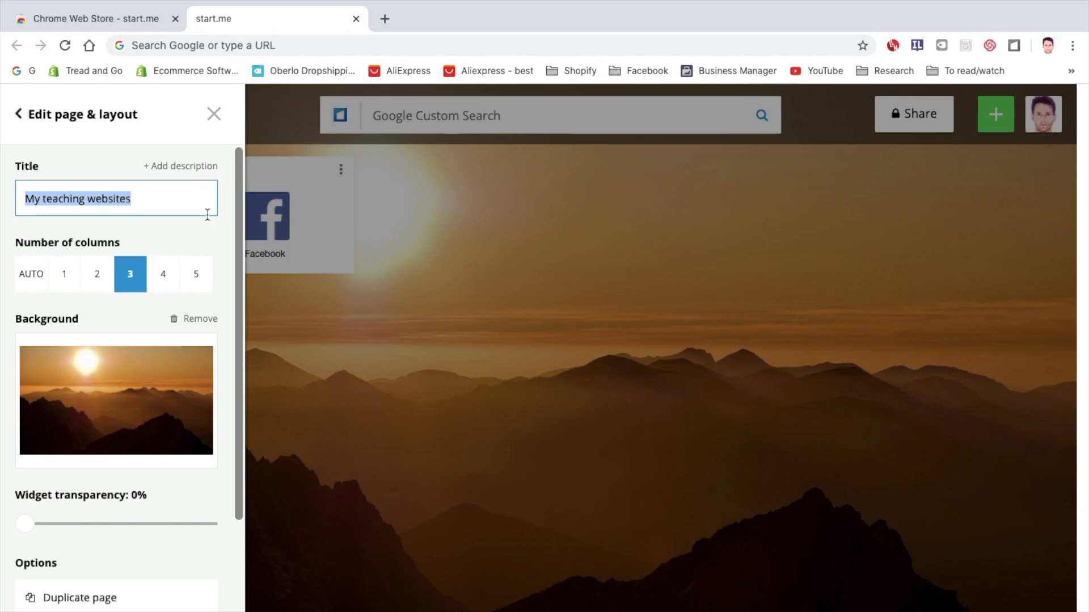
left_click(162, 282)
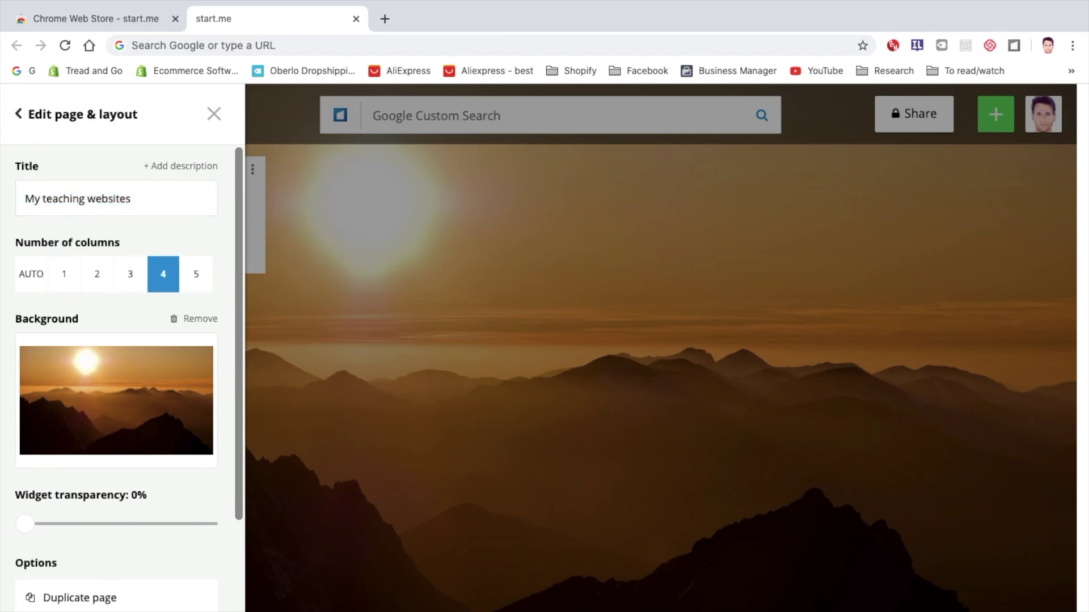
left_click(370, 225)
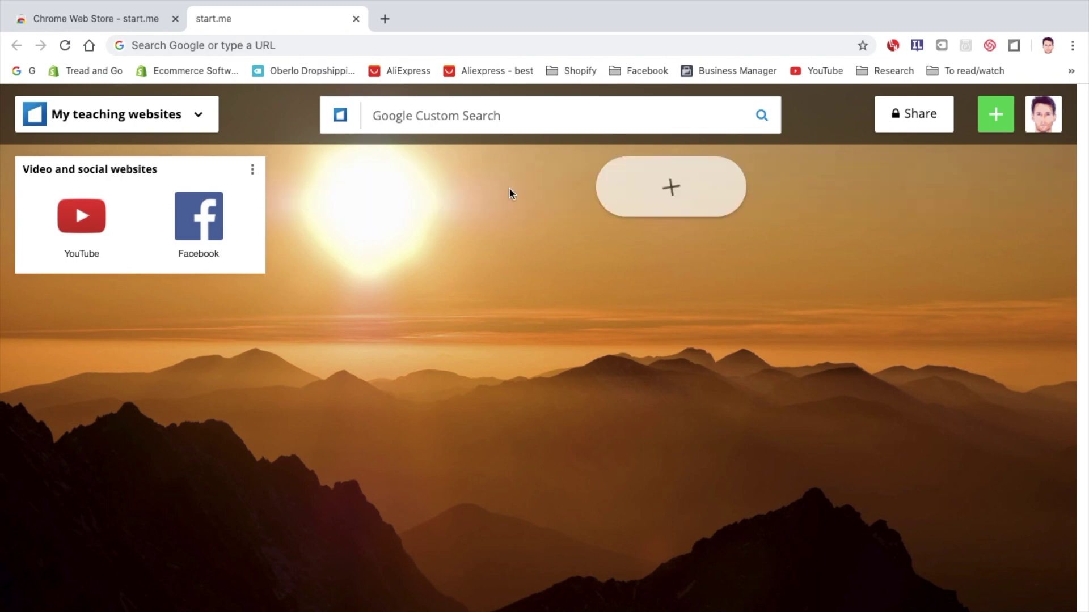
Step: Add a Notes widget and rename its title from New widget to 'quick notes'
left_click(395, 190)
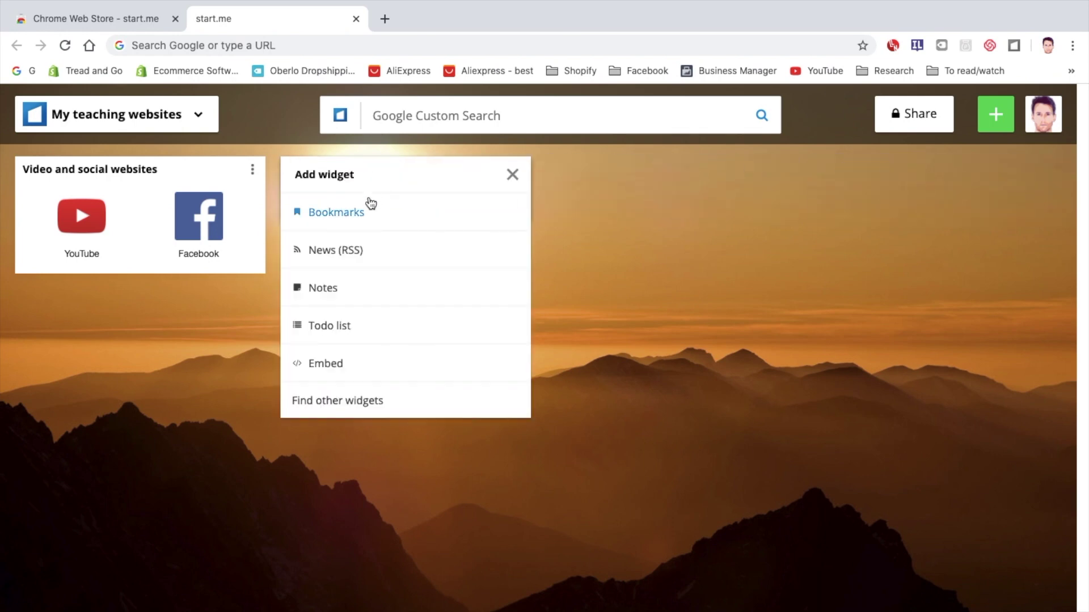
left_click(331, 291)
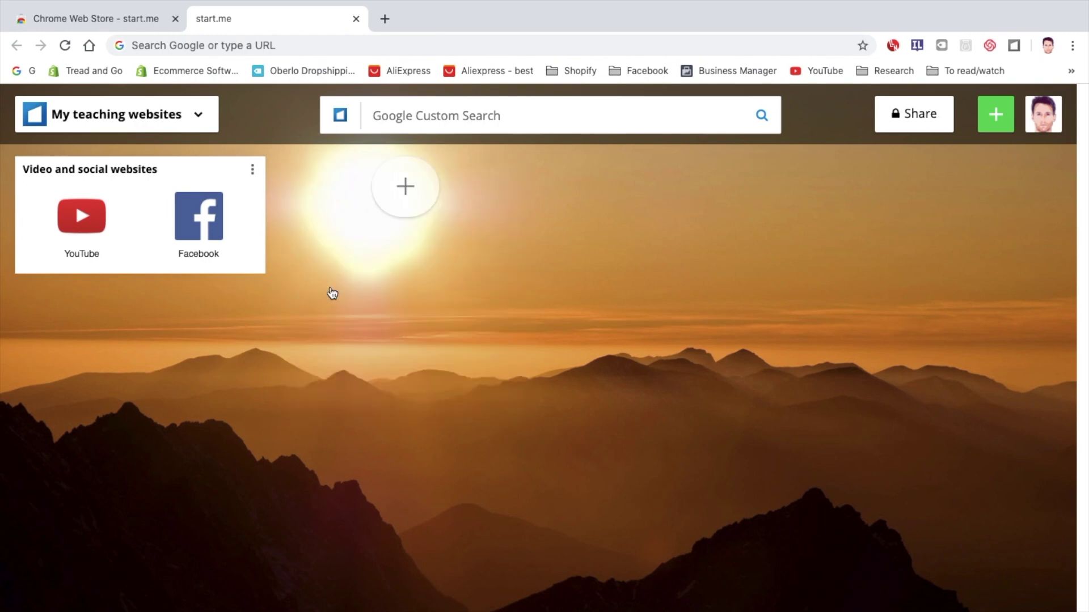
left_click_drag(372, 168, 272, 172)
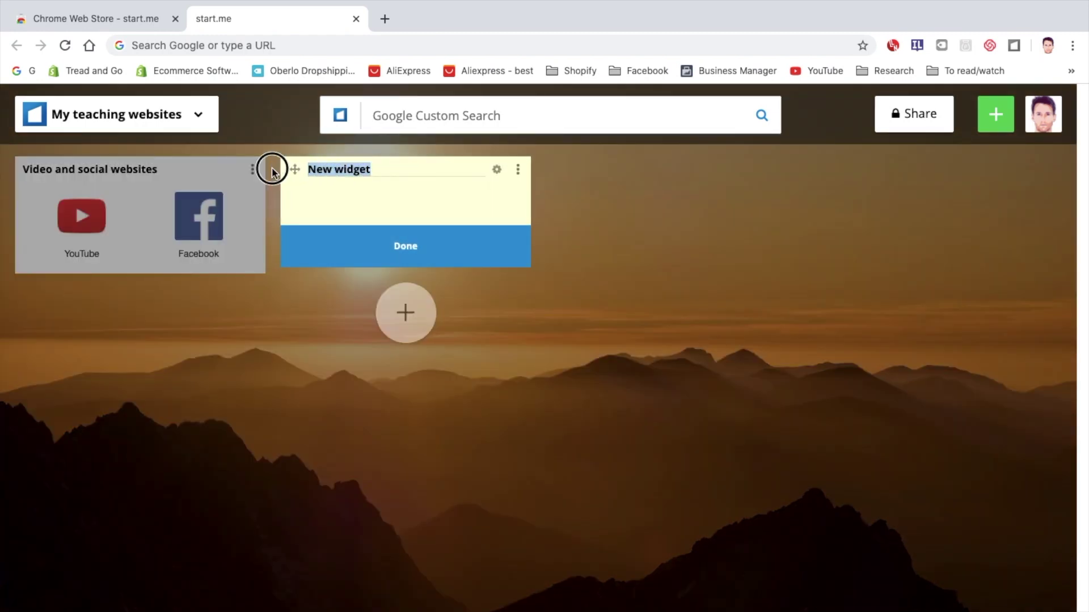
type("quick notes")
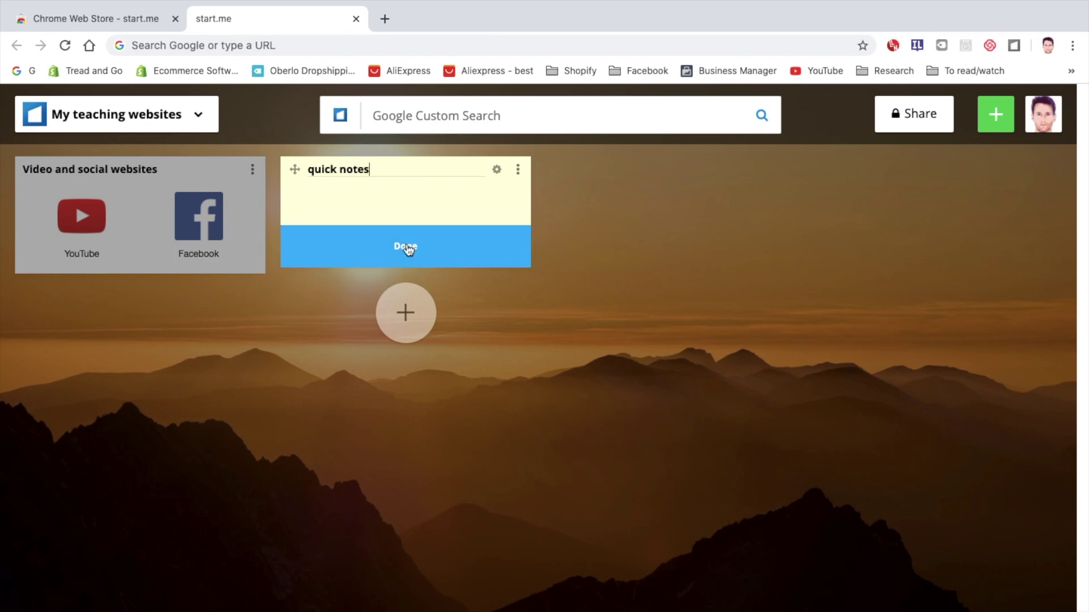
left_click(406, 244)
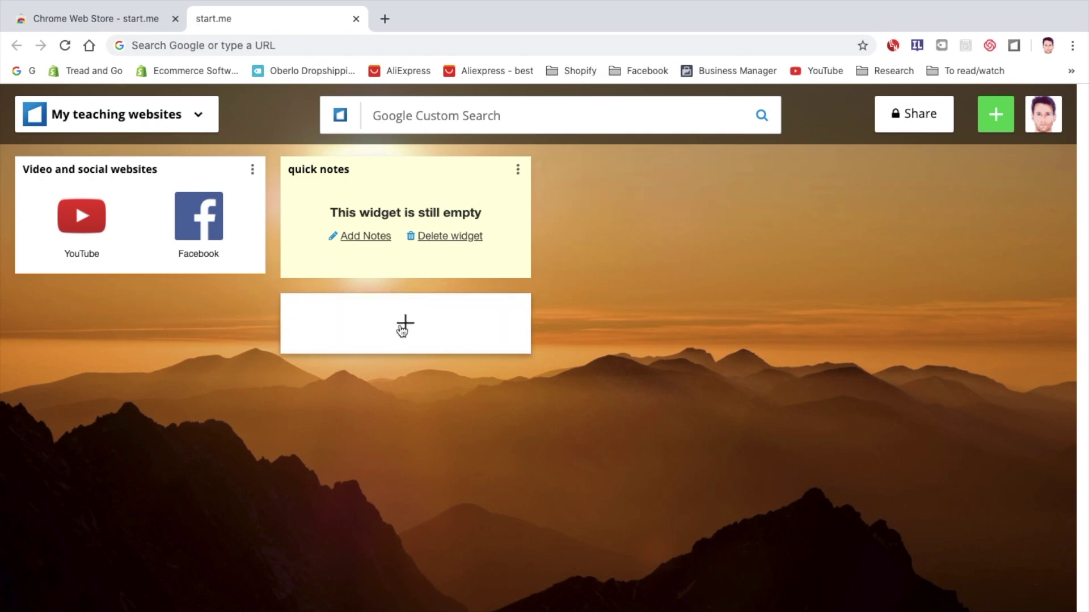
Step: Create a new page titled 'Games', then return to My teaching websites
left_click(196, 116)
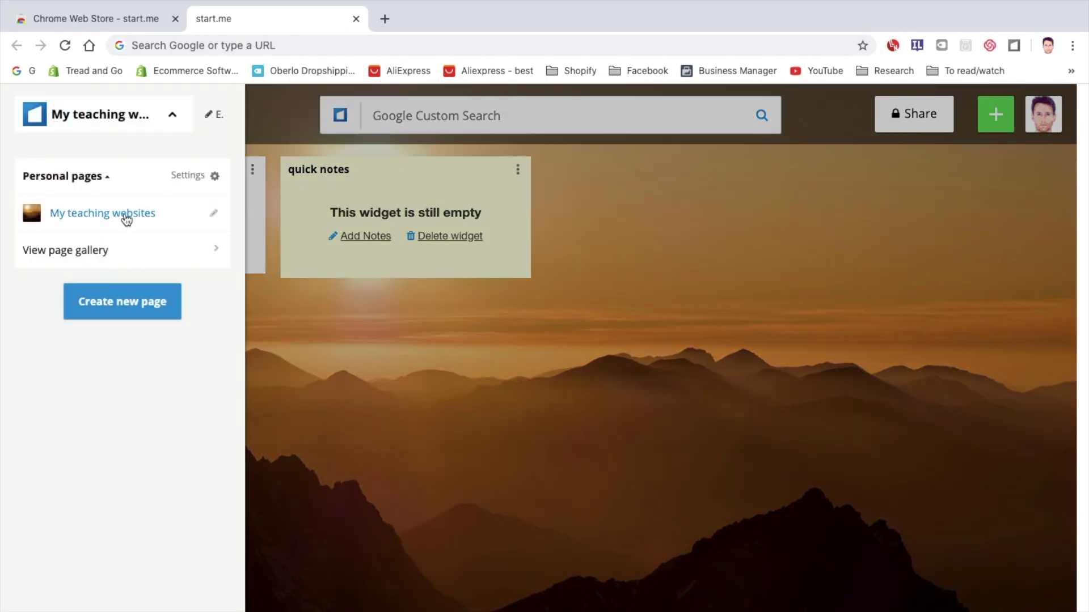
left_click(116, 302)
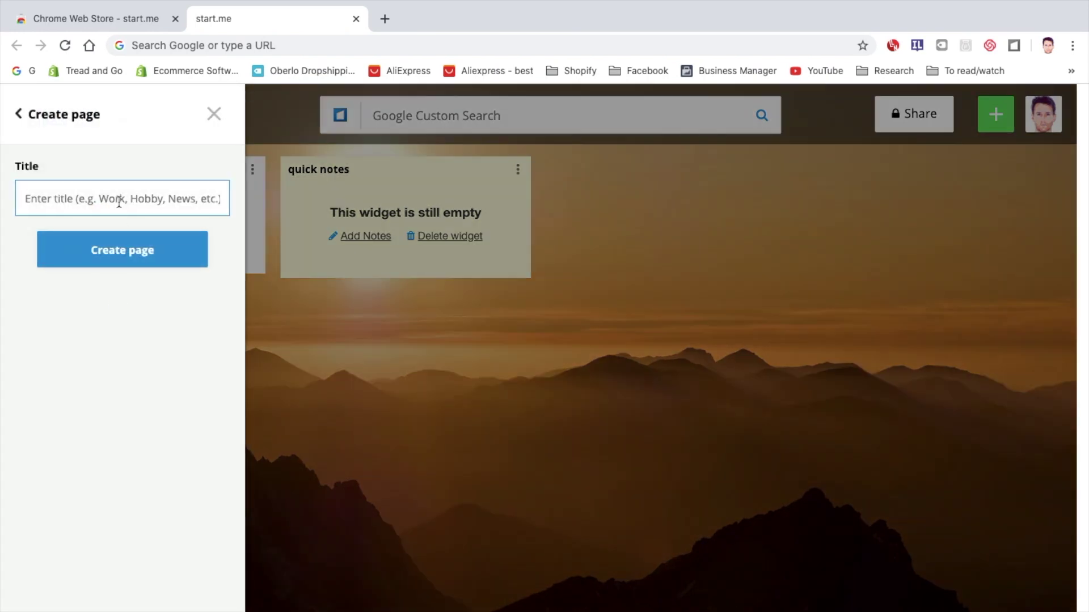
type("Games")
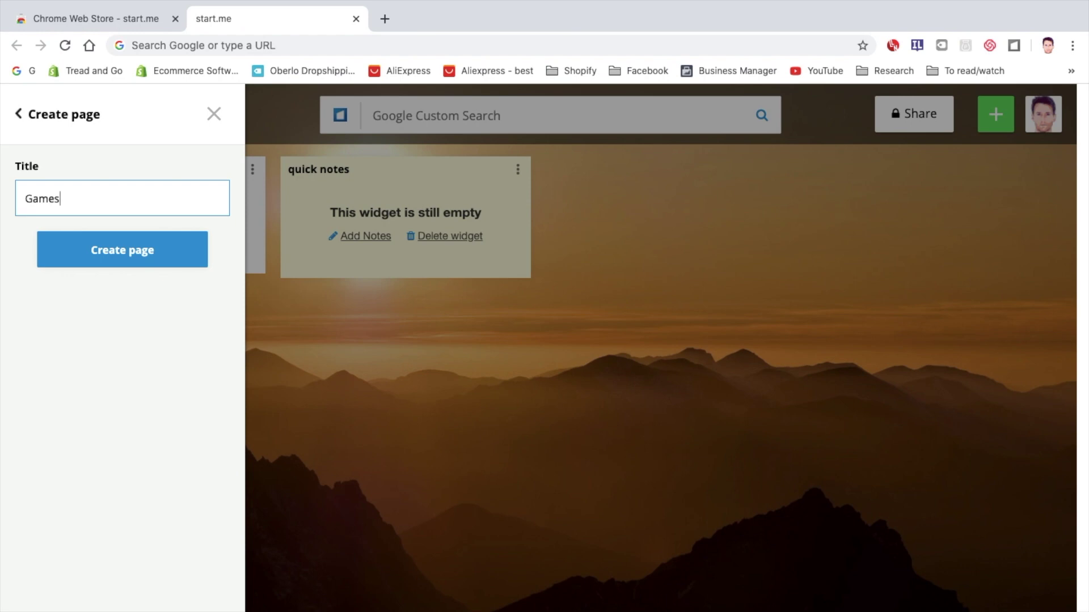
left_click(127, 251)
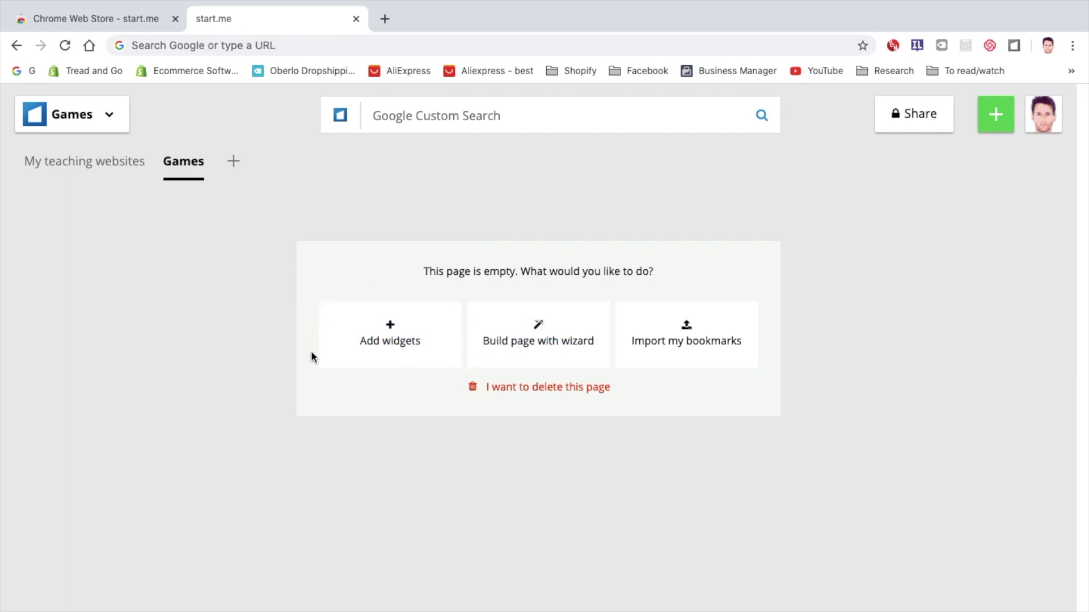
left_click(88, 163)
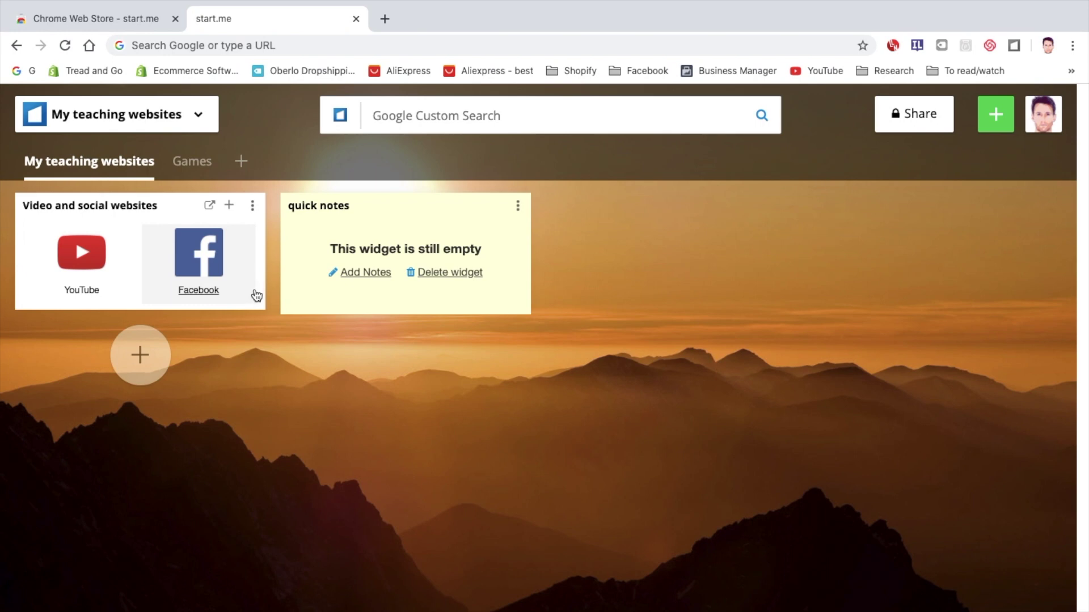
Step: Open the widget's YouTube and Facebook links all at once in new tabs, then close them
mouse_move(256, 295)
left_click(210, 205)
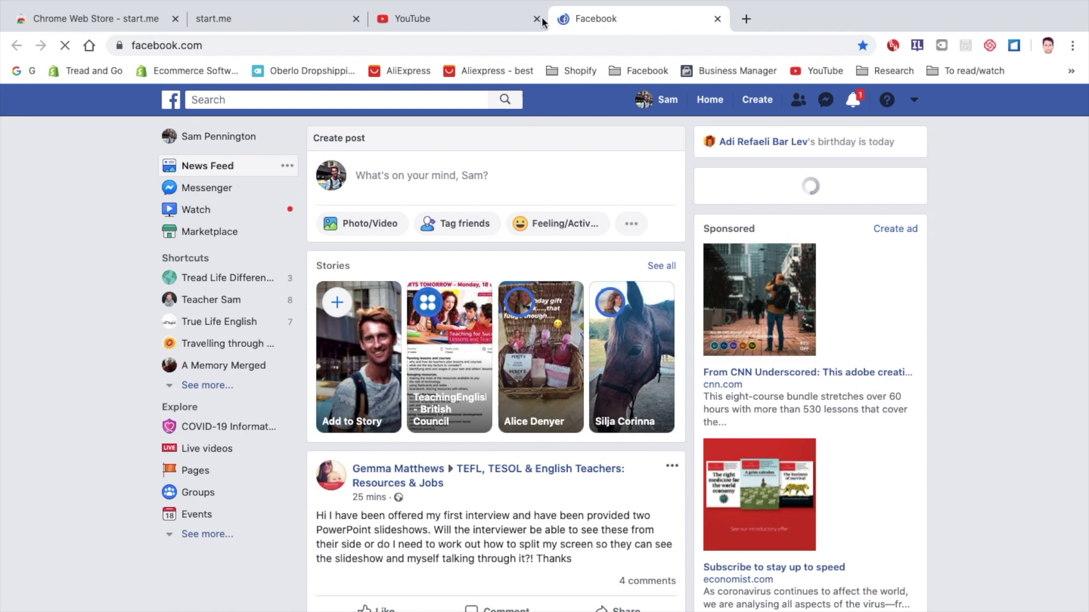
key("super+w")
key("super+w")
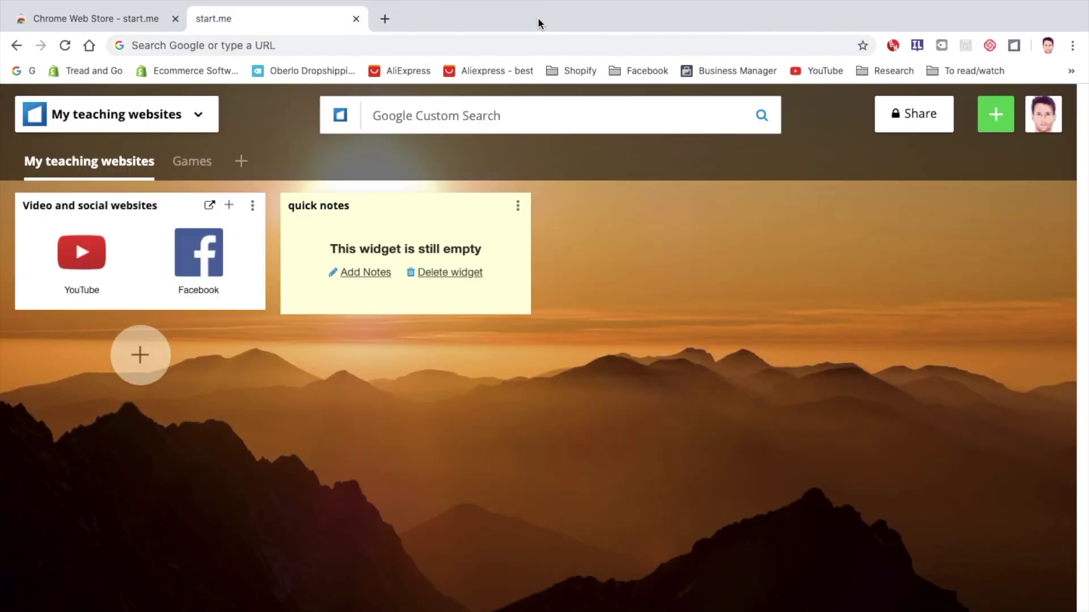